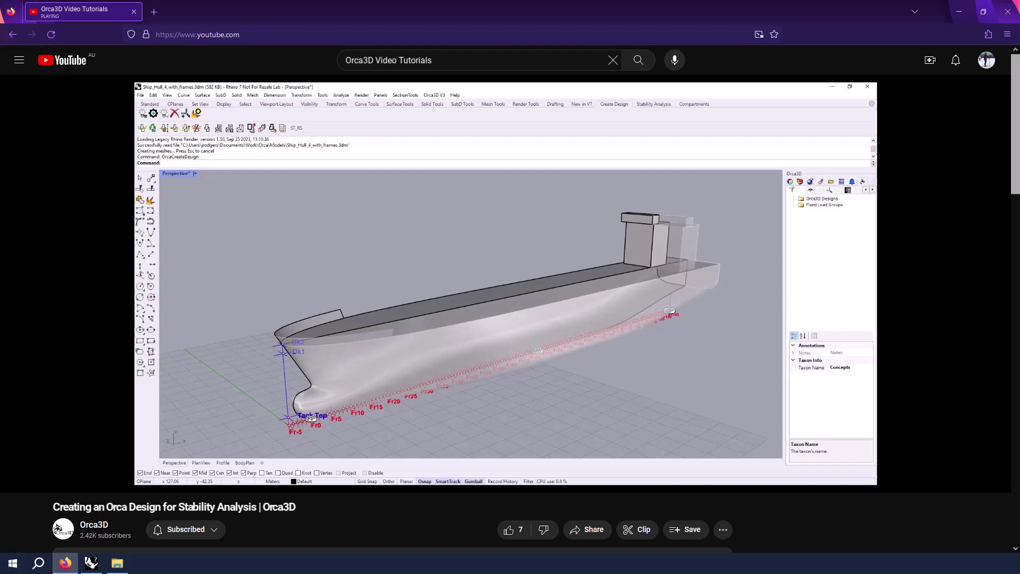
# Step: Switch the Orca3D tutorial video to full-screen playback
pyautogui.press('f')
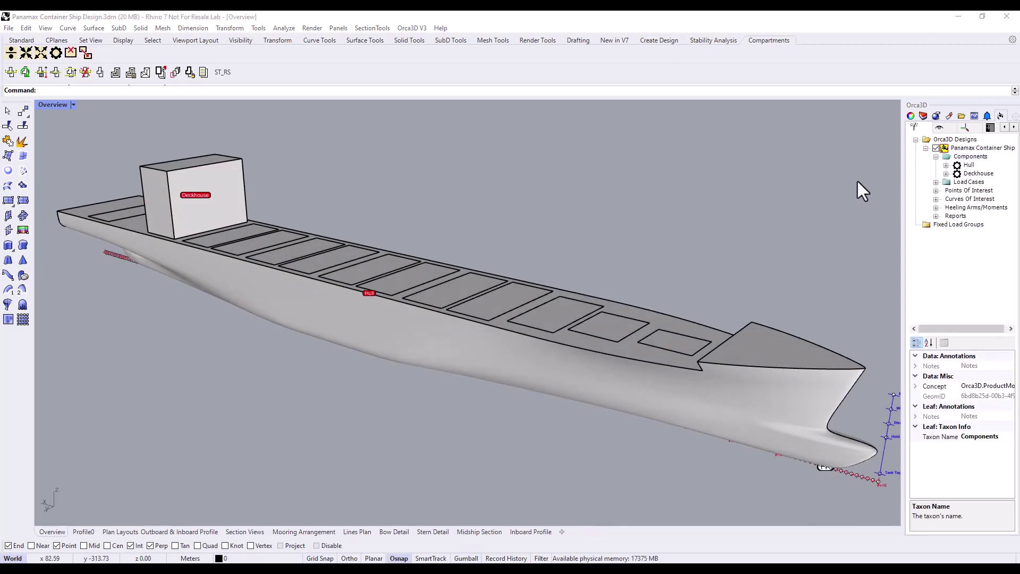
# Step: Expand the Hull and Deckhouse Compartments nodes to show each holds only Cmpt 0
pyautogui.click(971, 158)
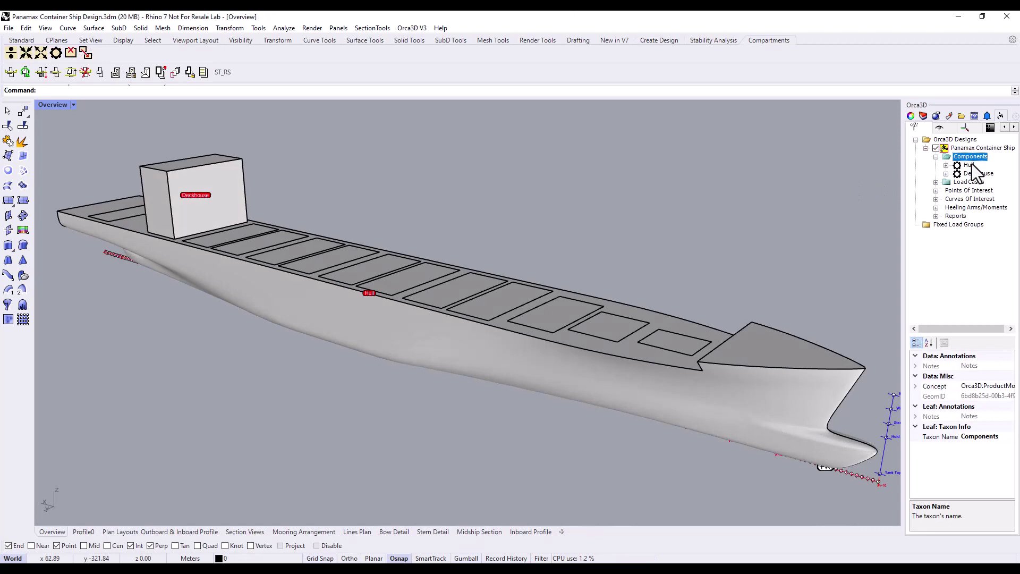
pyautogui.click(968, 165)
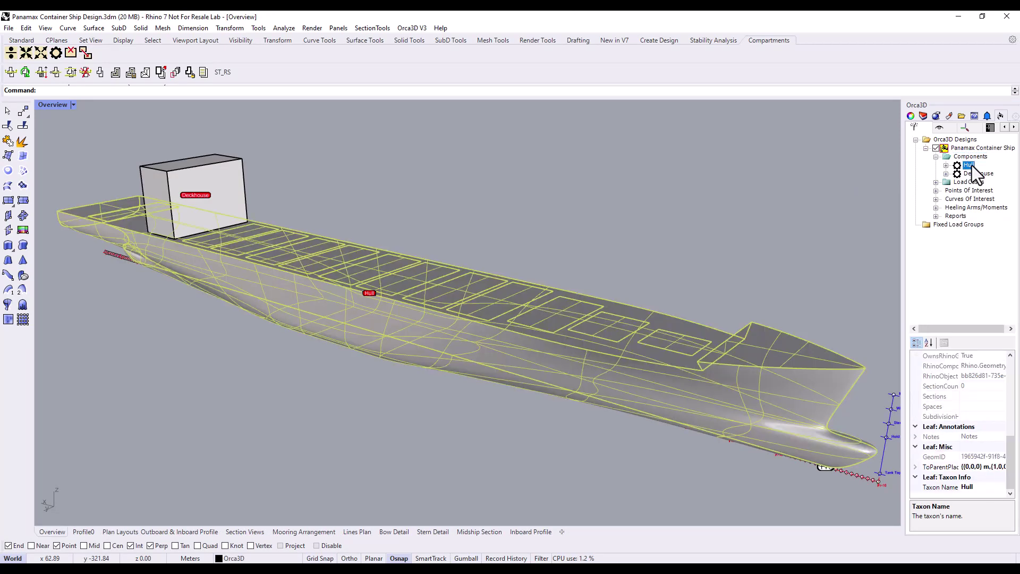
pyautogui.click(977, 173)
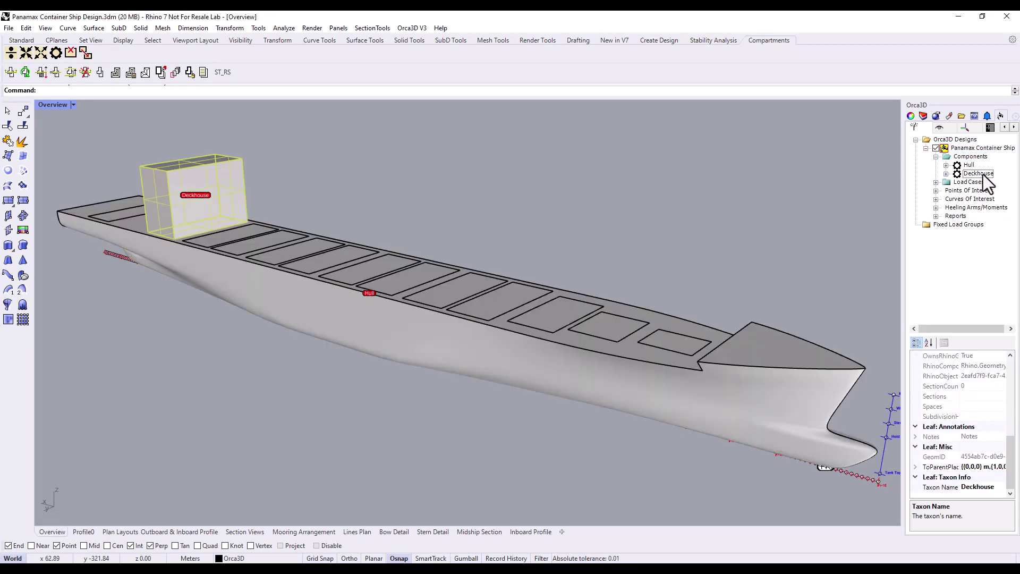
pyautogui.click(945, 166)
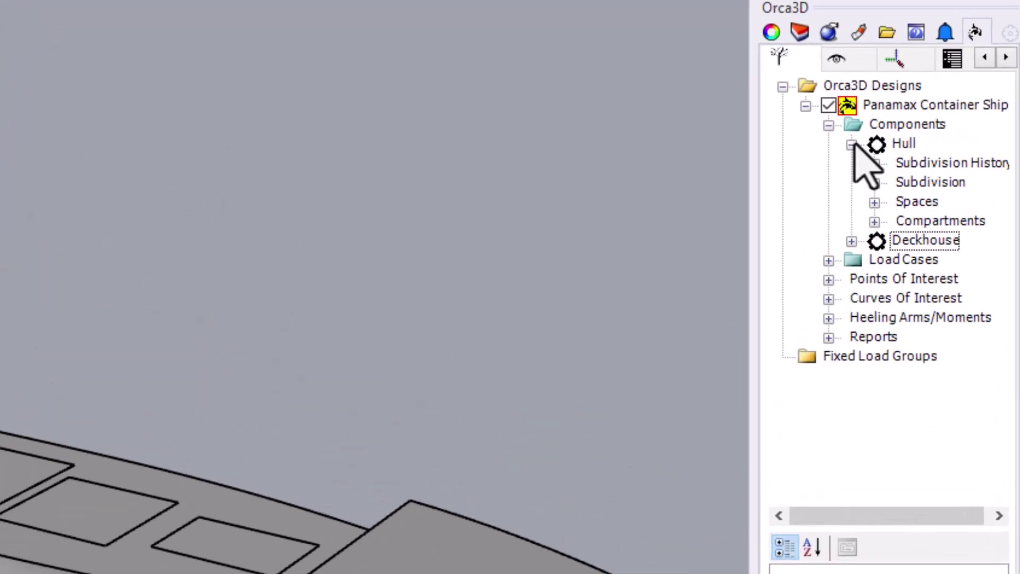
pyautogui.click(906, 220)
pyautogui.click(874, 221)
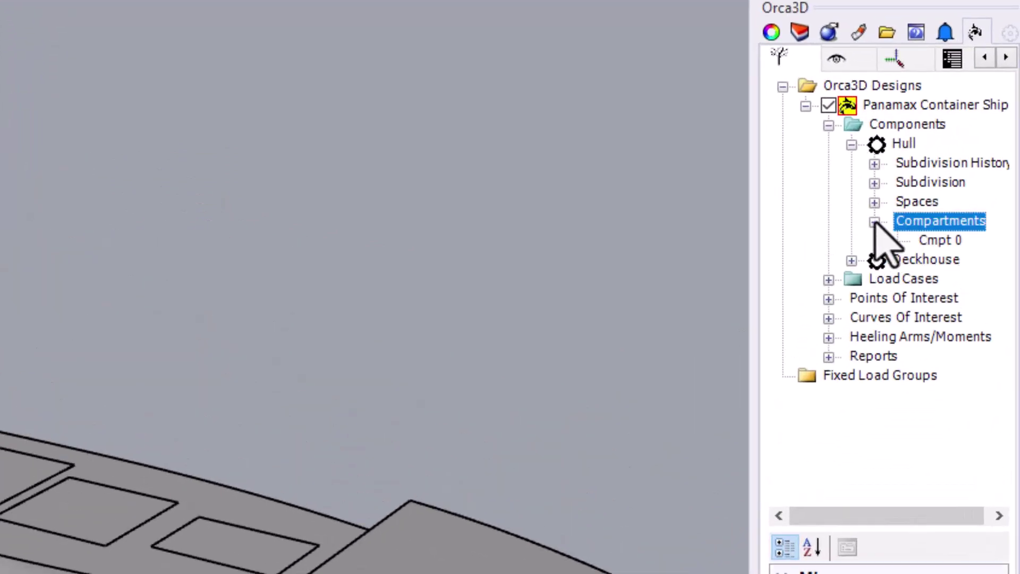
pyautogui.click(850, 260)
pyautogui.click(920, 336)
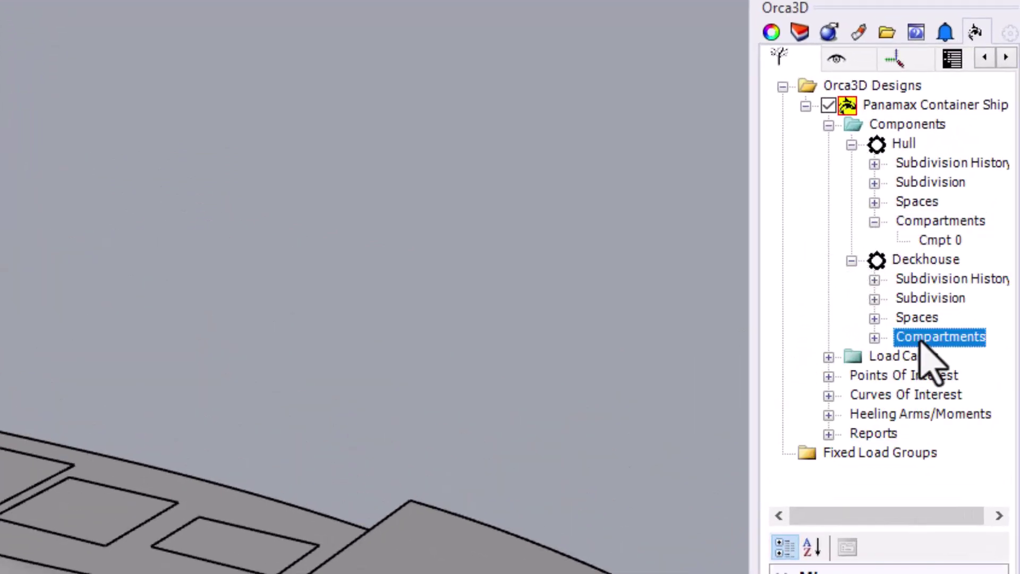
pyautogui.click(873, 337)
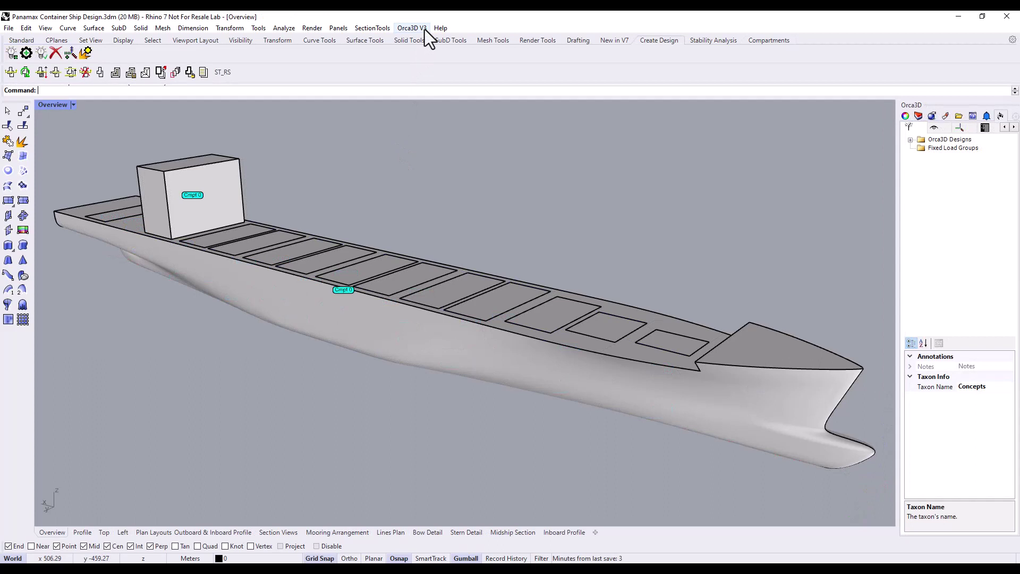
# Step: Browse the Orca3D Subdivision > Compartments menu, then show the Compartments toolbar
pyautogui.click(425, 28)
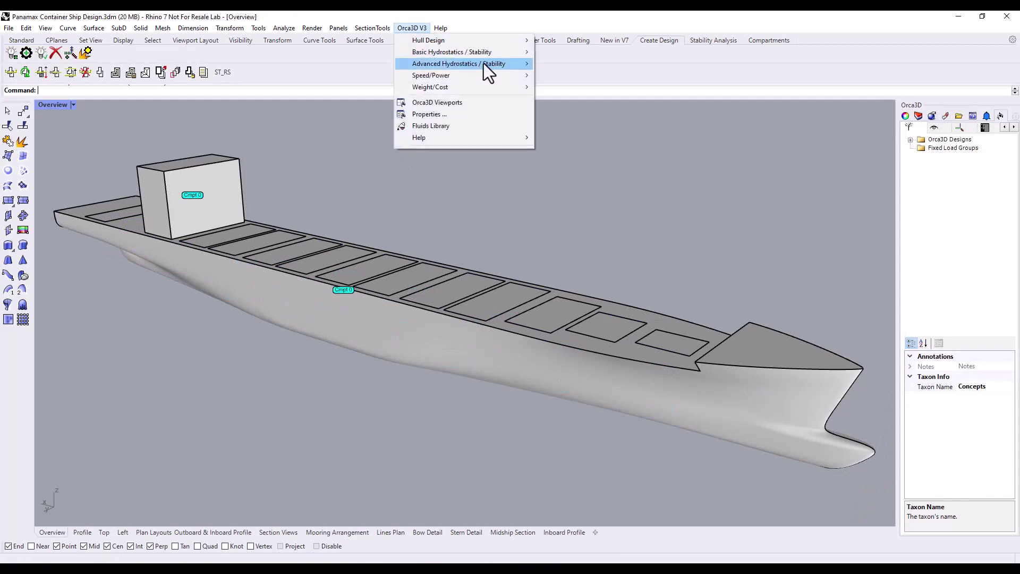
pyautogui.moveTo(507, 68)
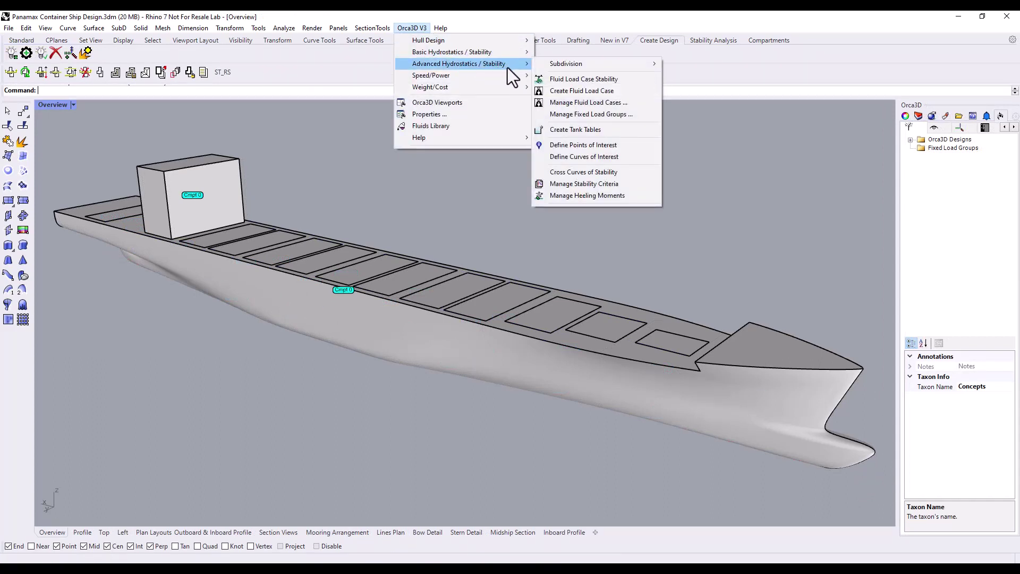
pyautogui.moveTo(597, 62)
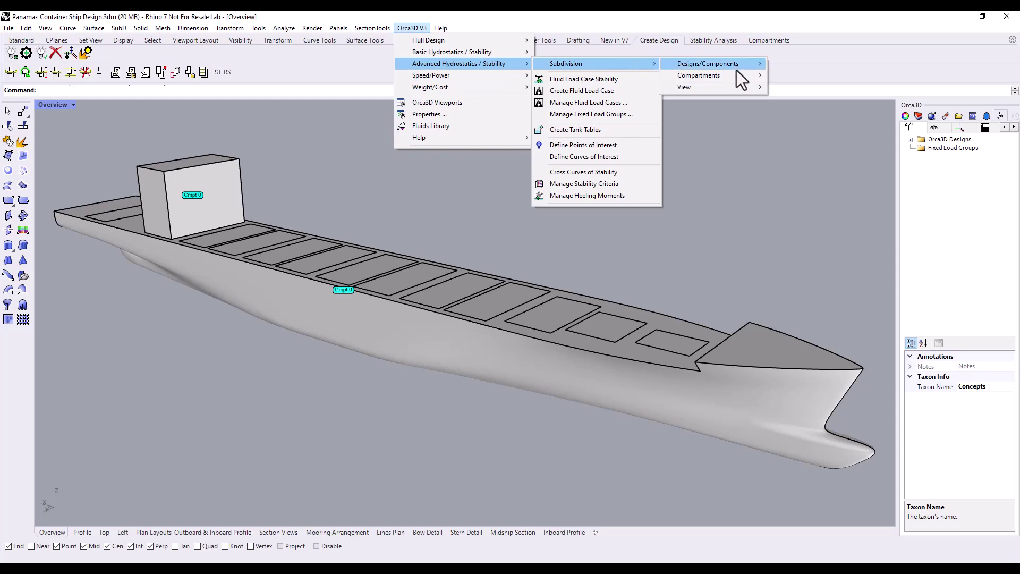
pyautogui.moveTo(736, 73)
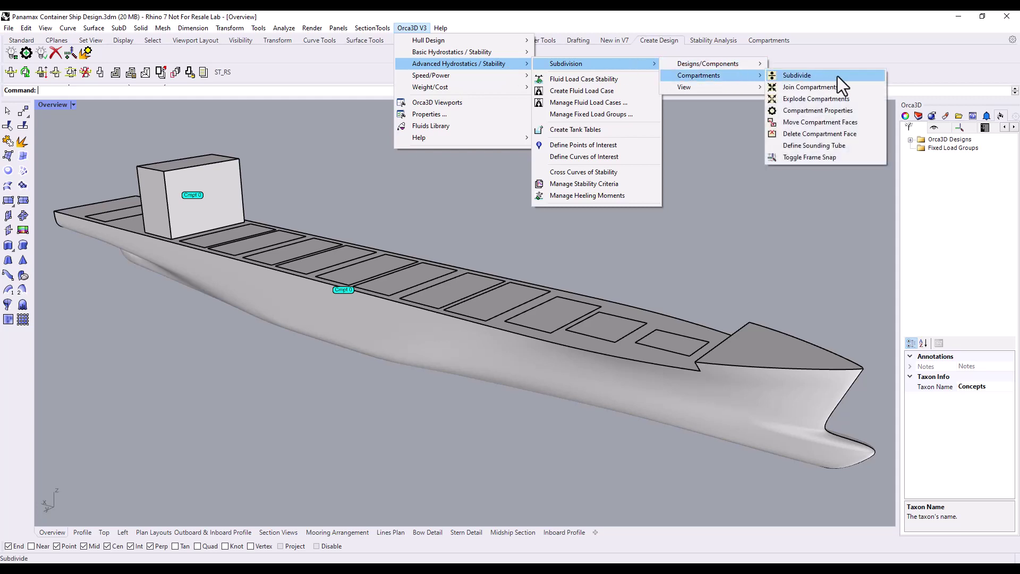
pyautogui.click(484, 163)
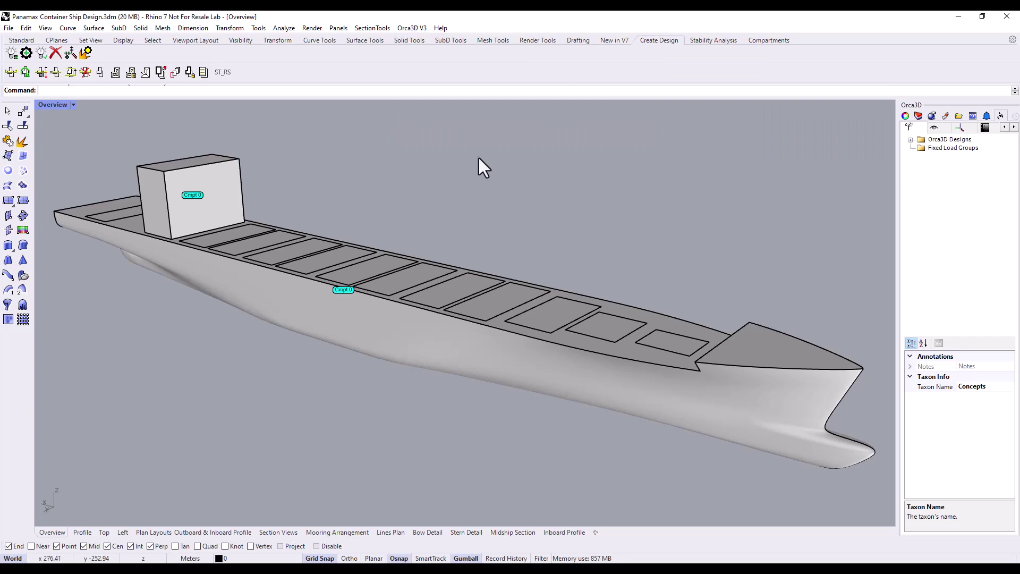
pyautogui.click(772, 45)
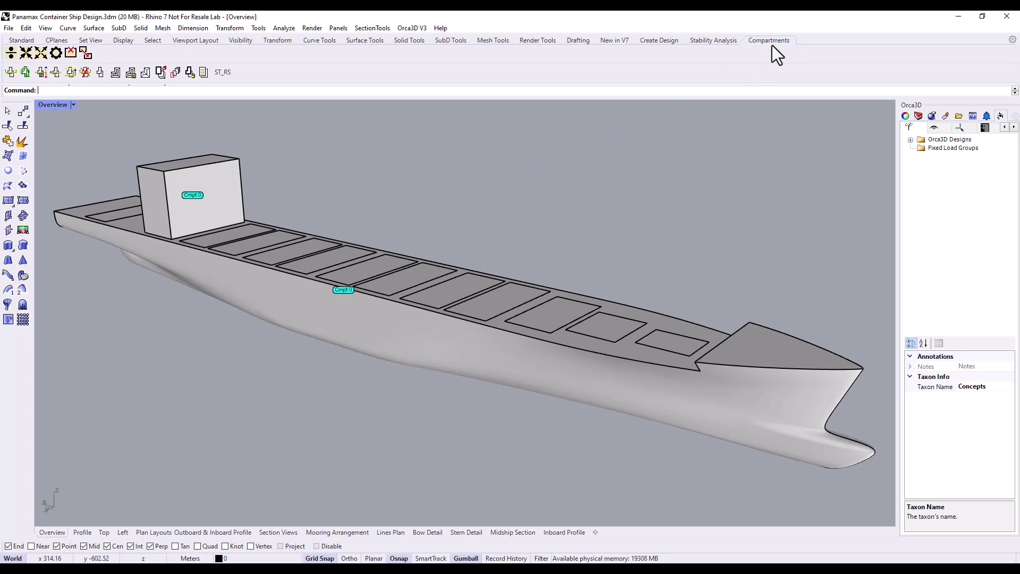
# Step: Subdivide the hull with transverse bulkheads near the stern and bow into Cmpt 0–2
pyautogui.click(11, 53)
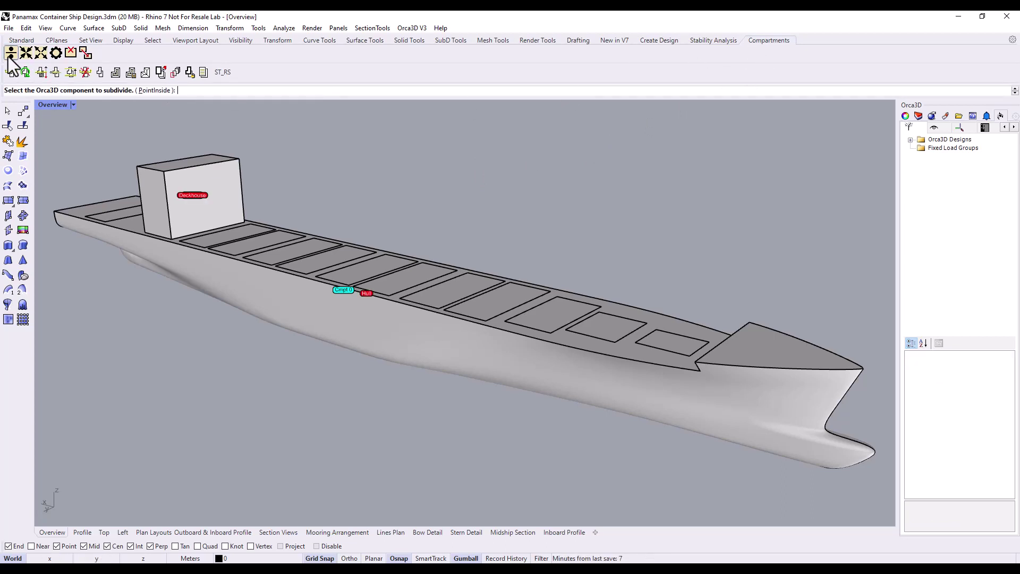
pyautogui.click(365, 310)
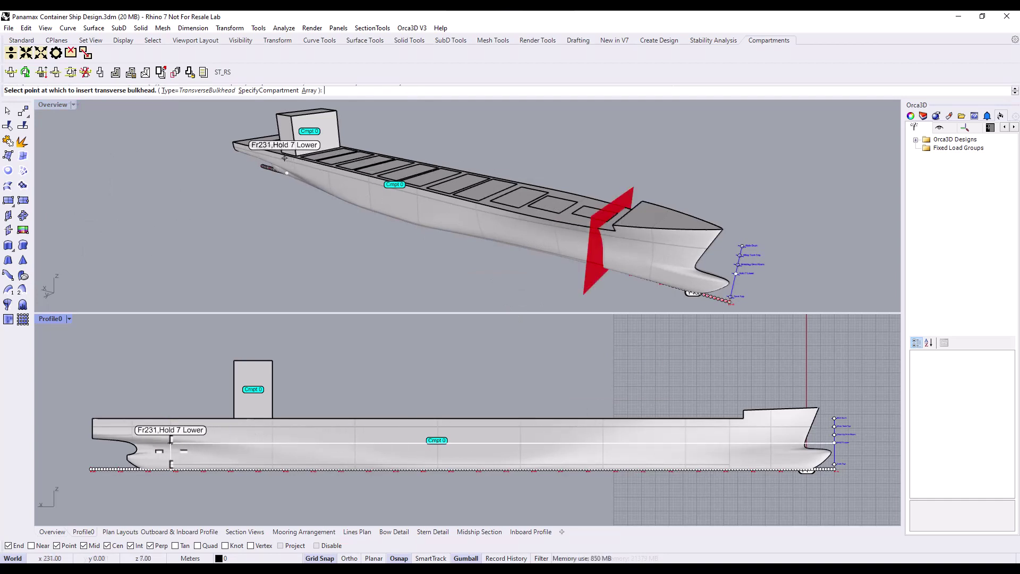
pyautogui.click(171, 439)
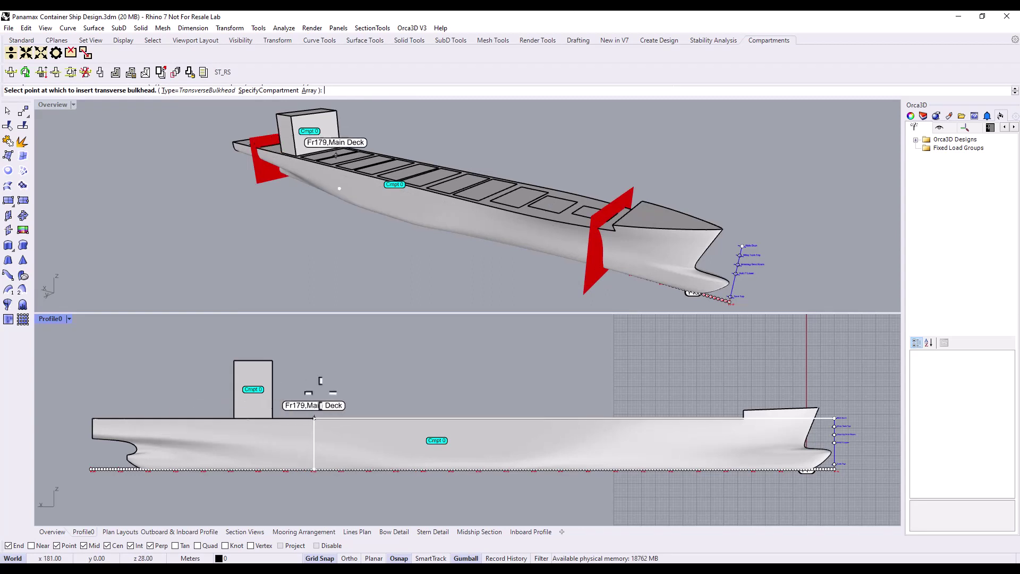
pyautogui.press('Return')
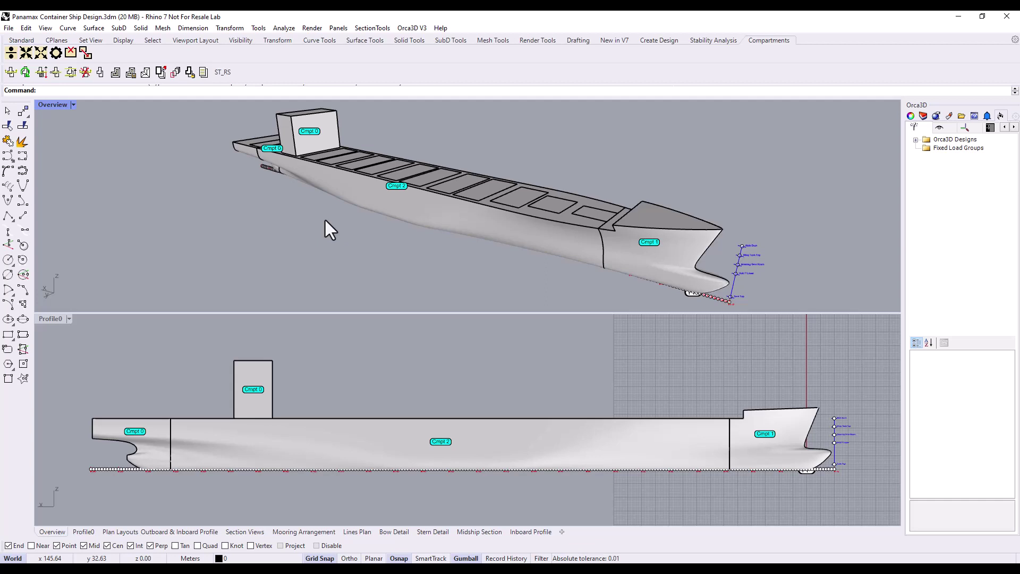
# Step: Insert a horizontal deck at the Fr137 tank top in Cmpt 2, creating Cmpt 3
pyautogui.click(11, 53)
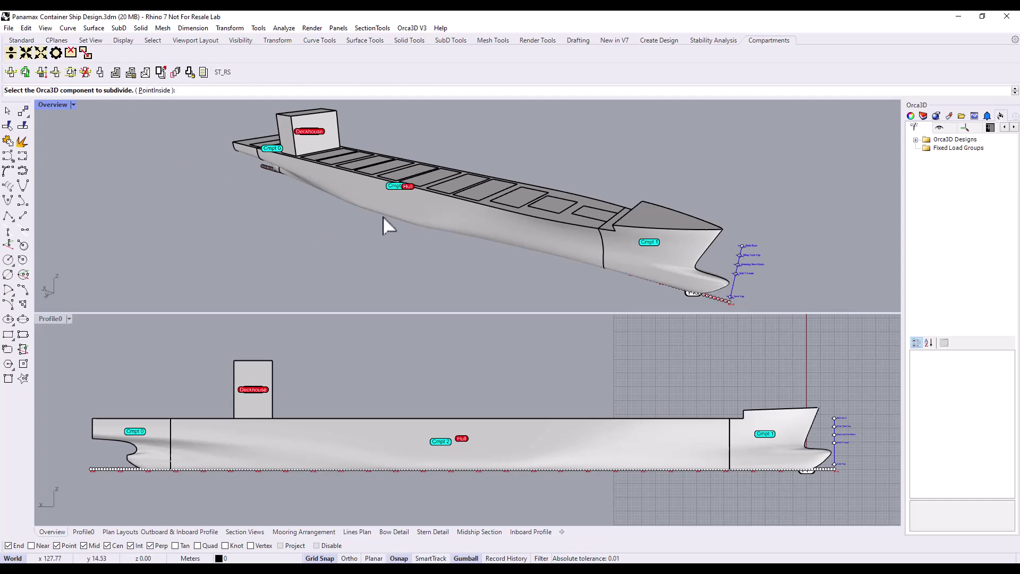
pyautogui.click(396, 209)
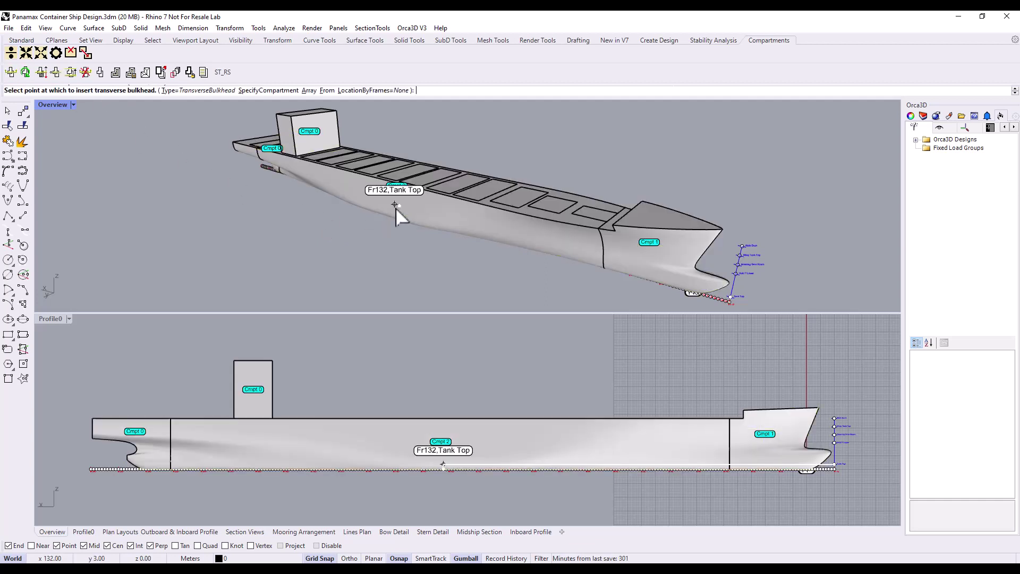
pyautogui.click(207, 92)
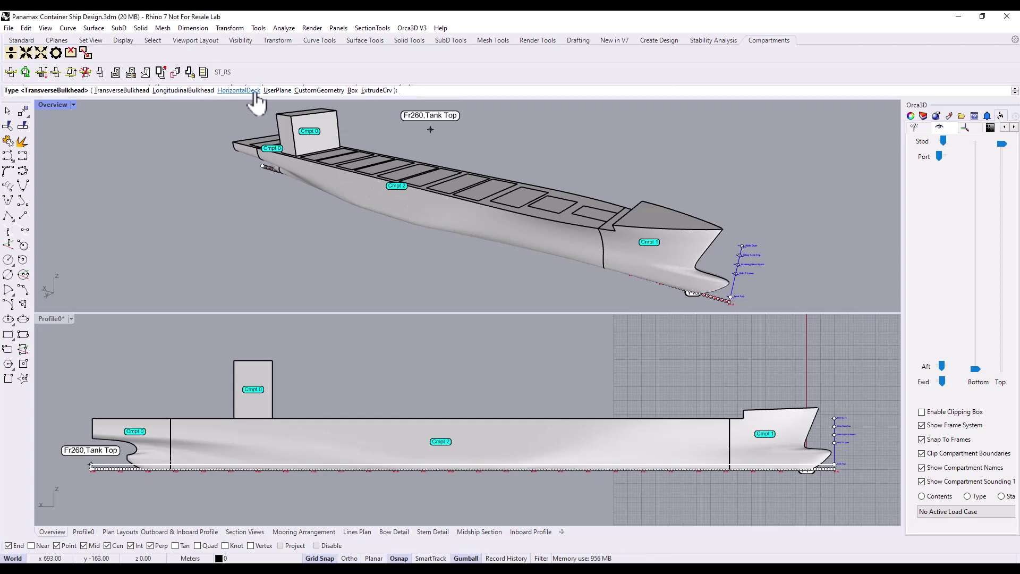
pyautogui.click(239, 91)
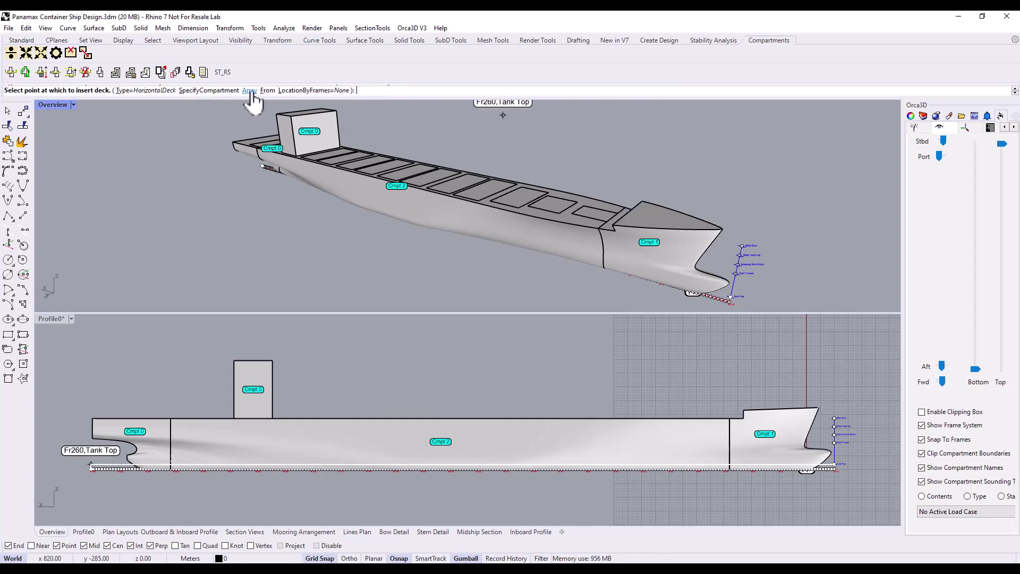
pyautogui.click(729, 299)
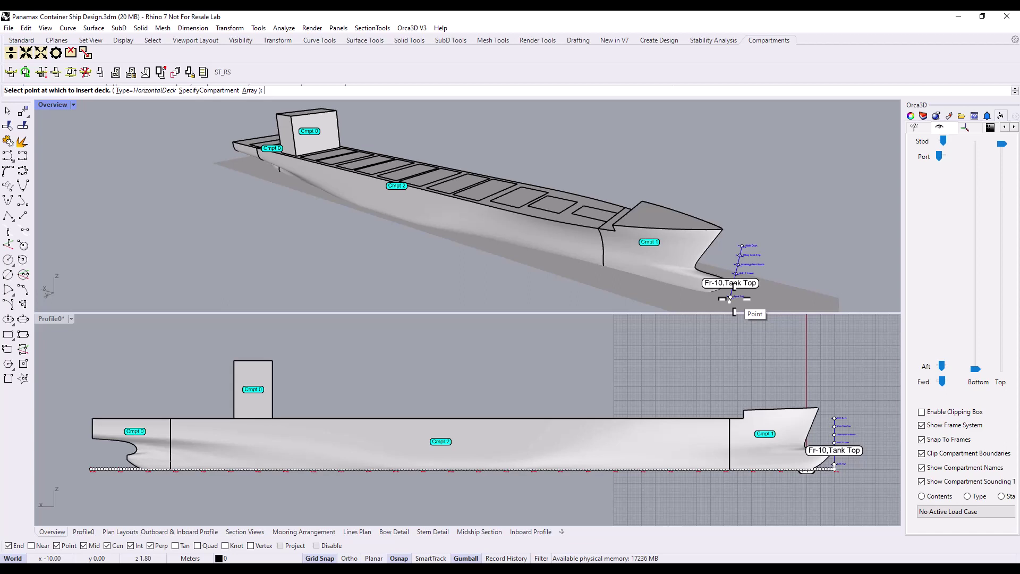
pyautogui.click(730, 298)
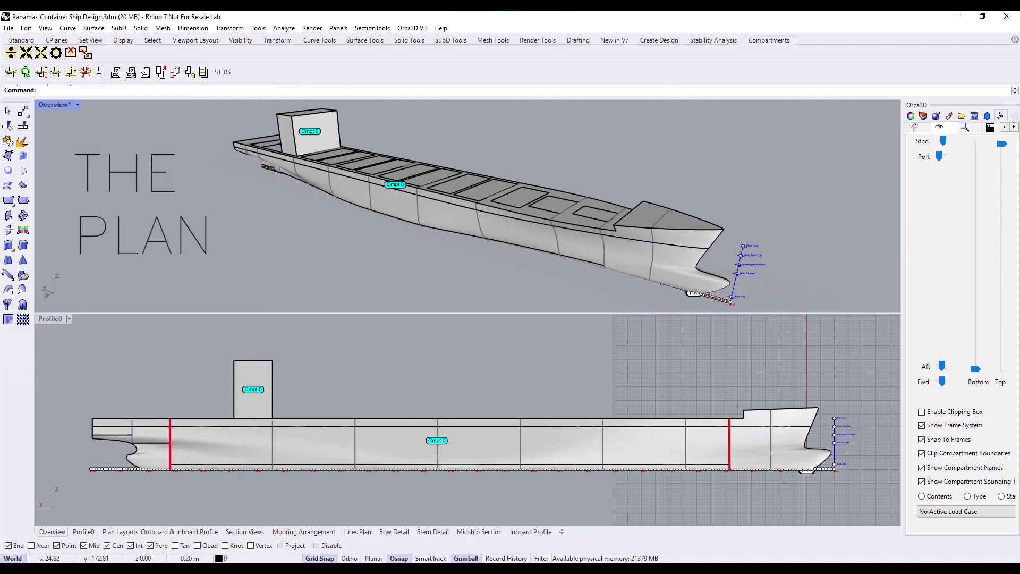
pyautogui.press('Return')
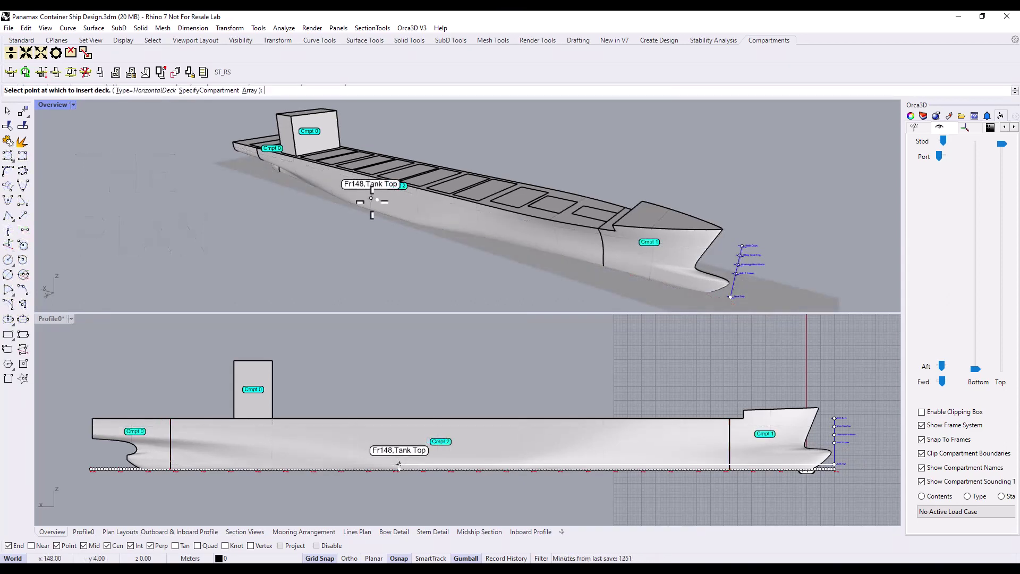
pyautogui.click(433, 463)
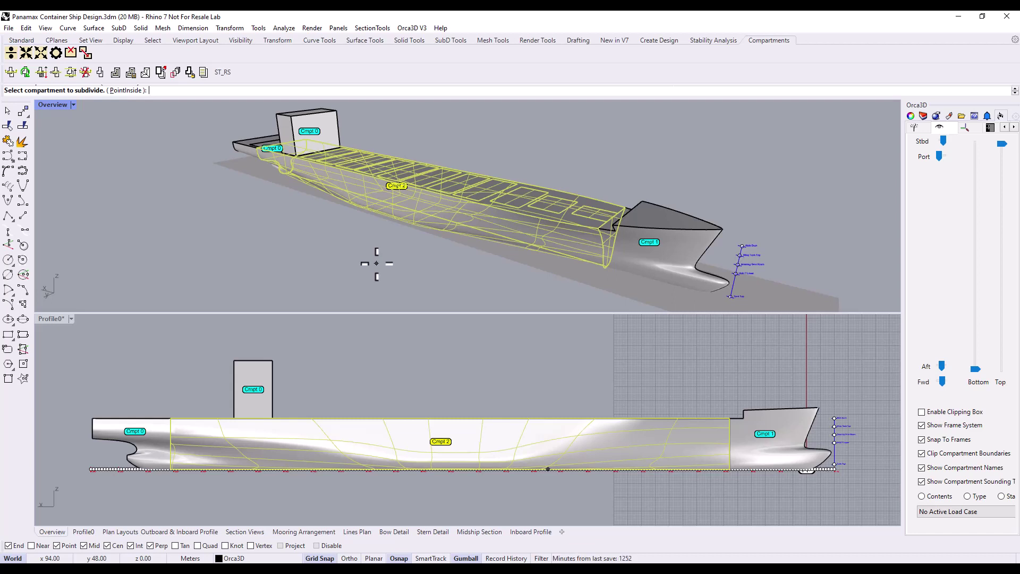
pyautogui.click(376, 262)
pyautogui.press('Return')
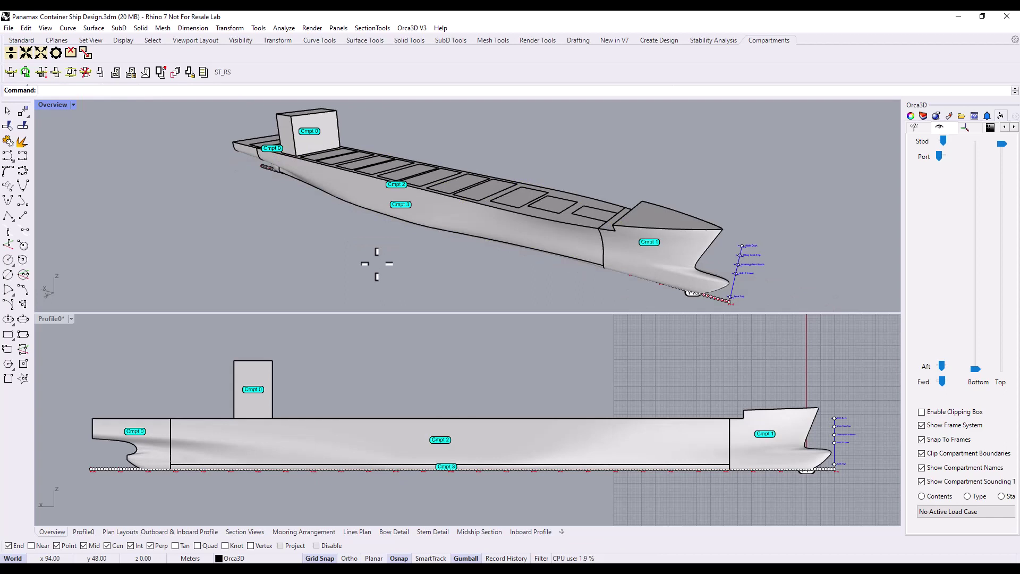
# Step: Place a longitudinal bulkhead on the centreline of Cmpt 3, adding Cmpt 4 and Cmpt 5
pyautogui.click(160, 72)
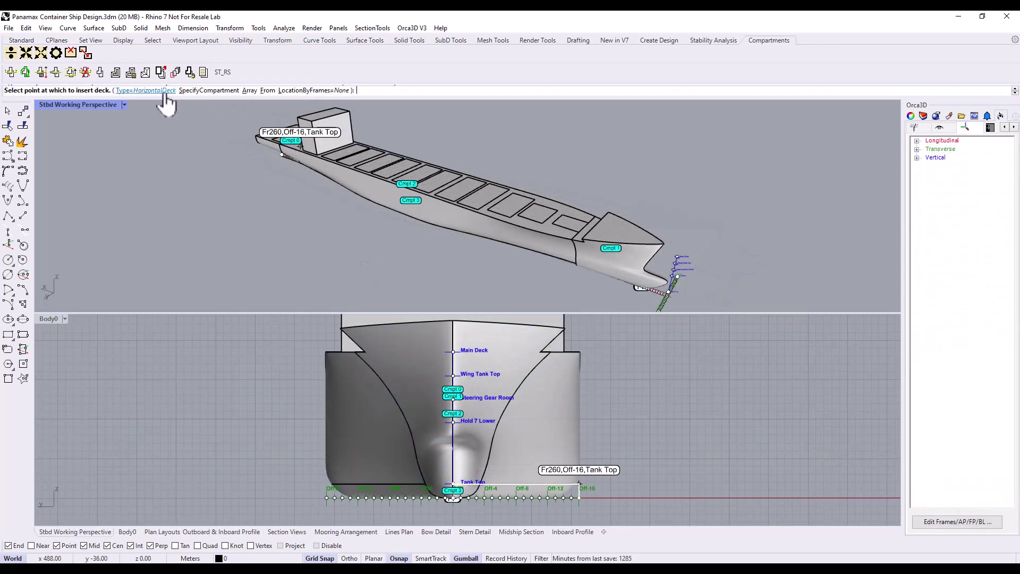
pyautogui.click(162, 91)
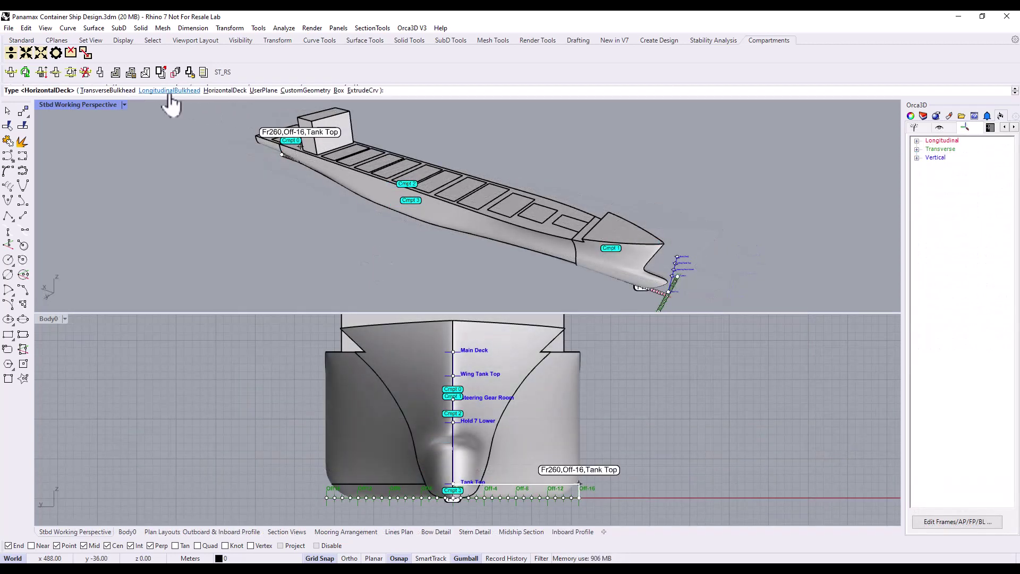
pyautogui.click(169, 91)
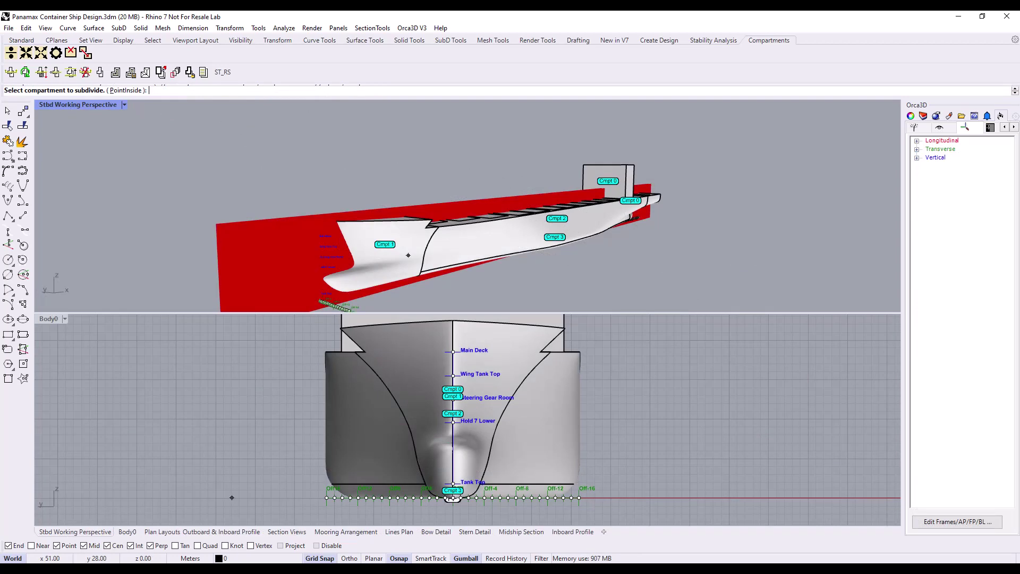
pyautogui.click(408, 254)
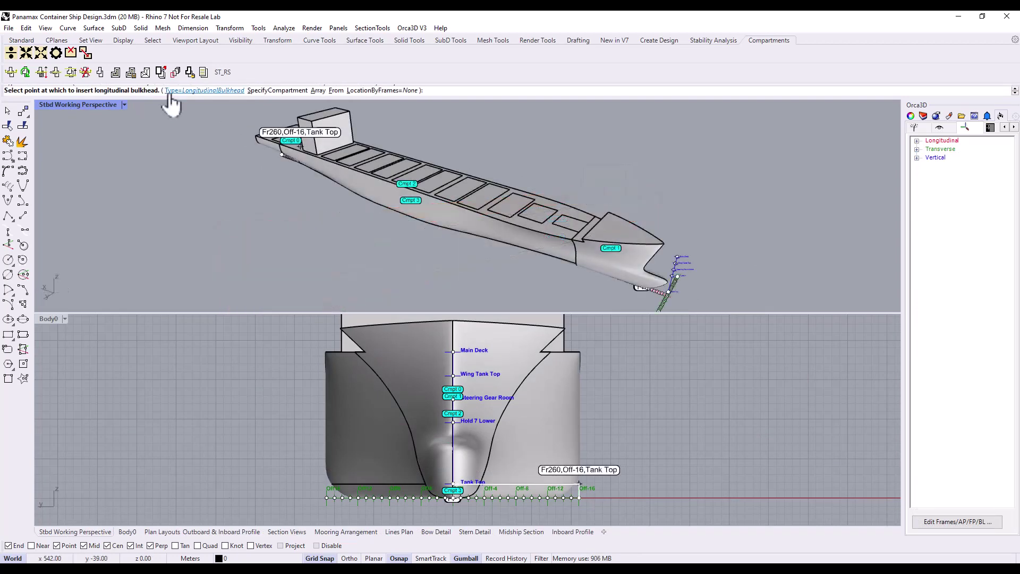
pyautogui.click(447, 510)
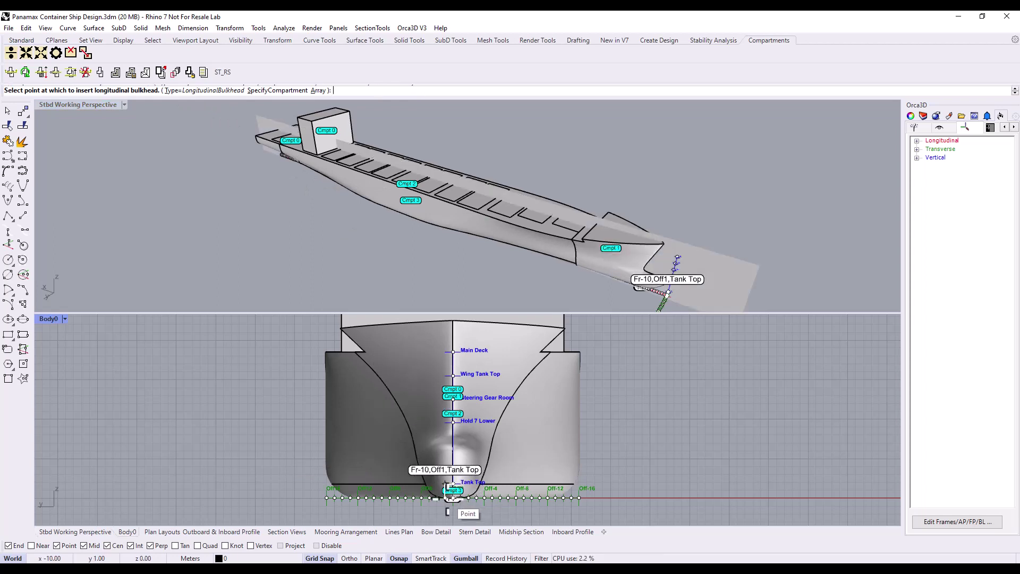
pyautogui.click(260, 92)
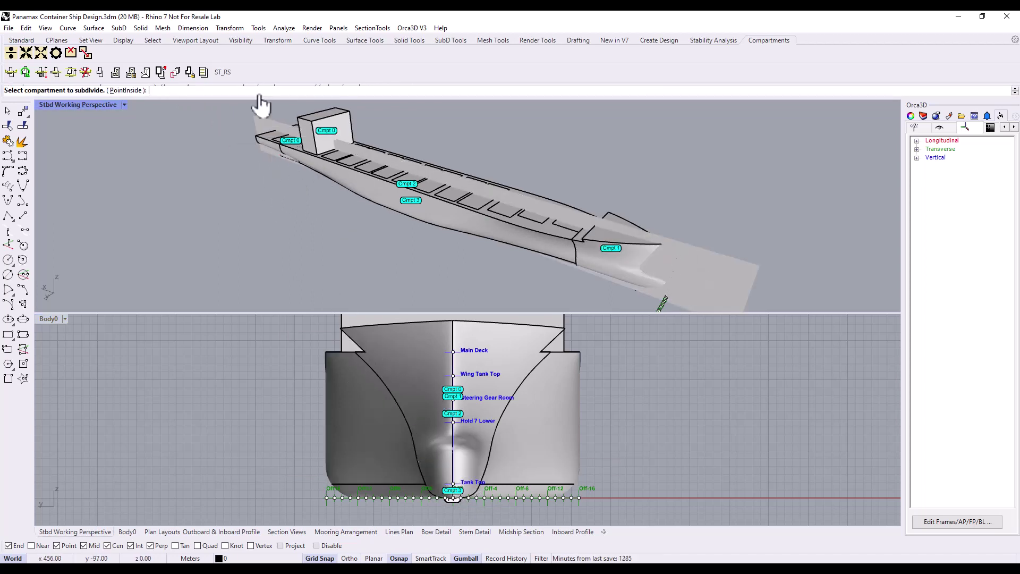
pyautogui.moveTo(266, 105); pyautogui.dragTo(553, 231, button='right')
pyautogui.click(593, 247)
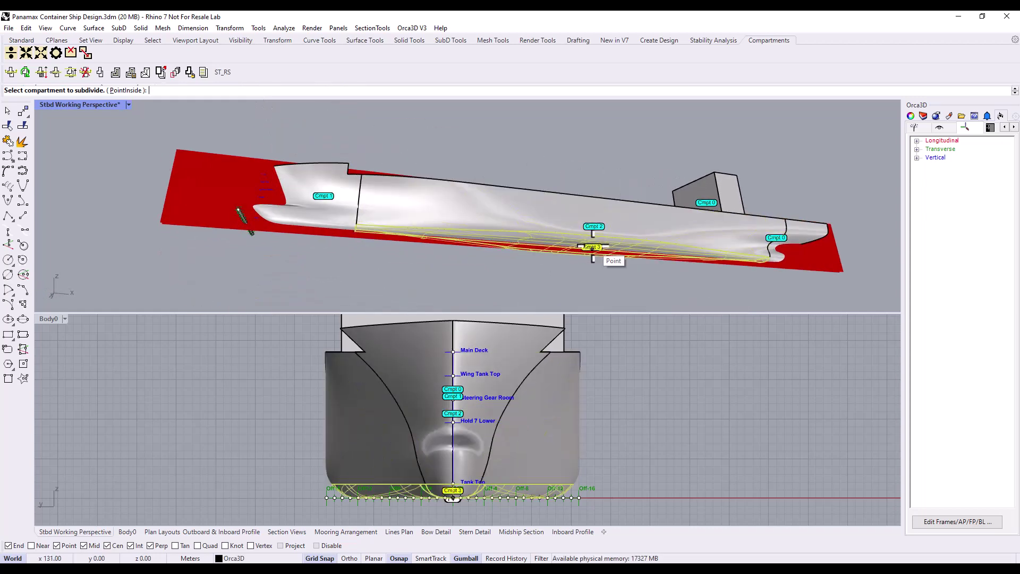
pyautogui.press('Return')
pyautogui.click(565, 282)
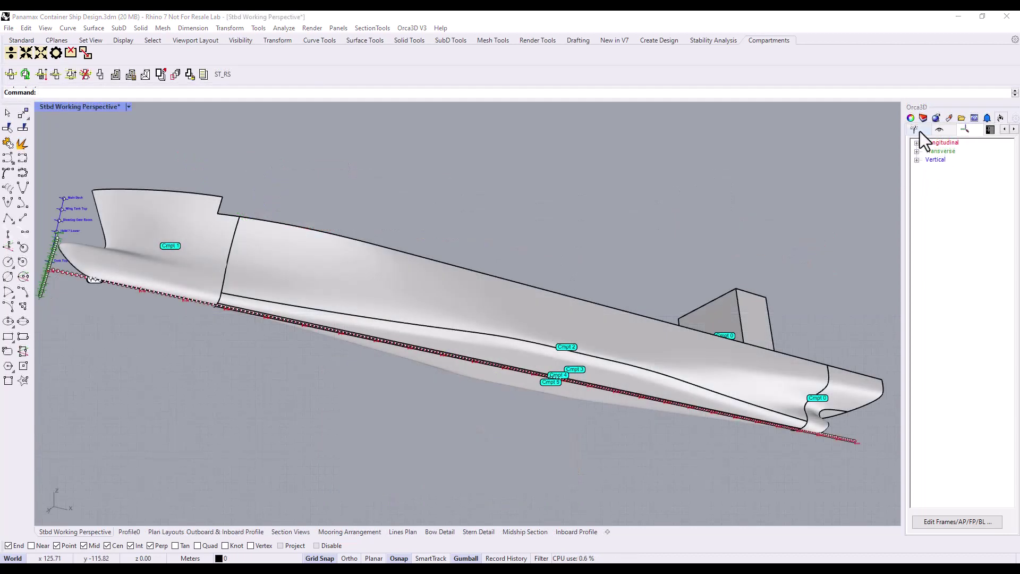
# Step: Inspect the properties of Cmpt 4, Cmpt 5 and Cmpt 3 in the Orca3D design tree
pyautogui.click(919, 131)
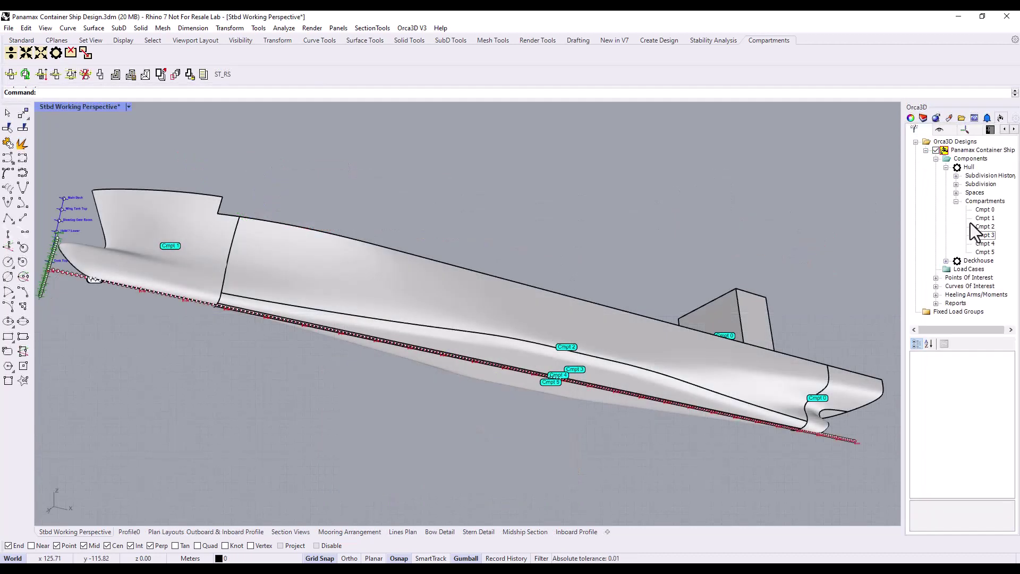
pyautogui.click(990, 244)
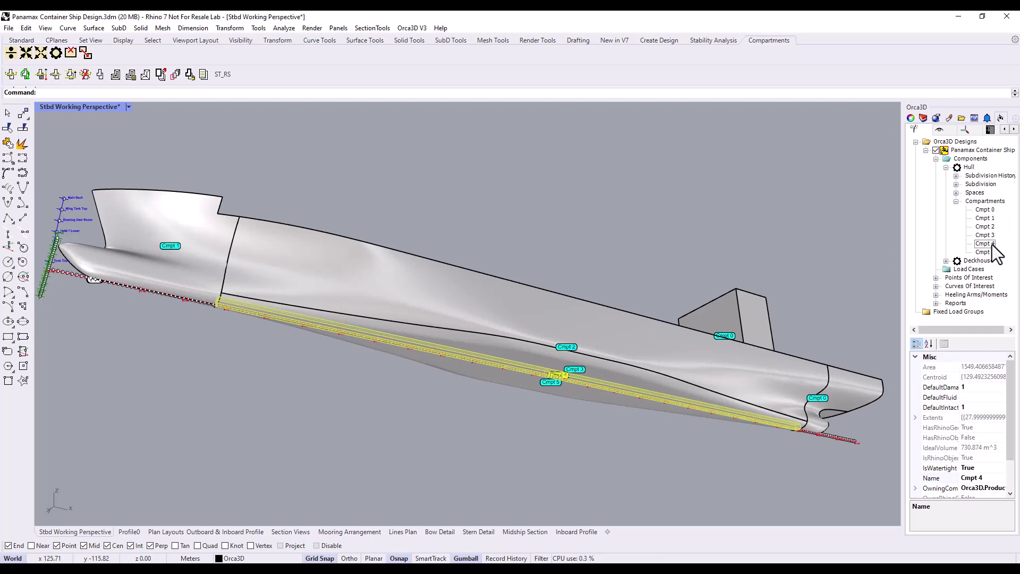
pyautogui.click(991, 253)
pyautogui.click(989, 237)
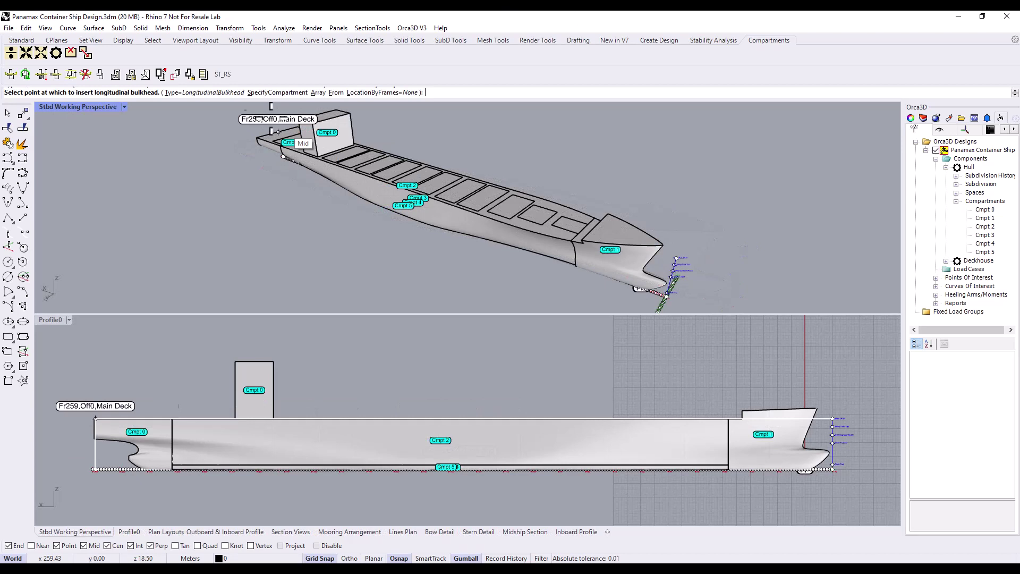
# Step: Array transverse bulkheads at 30 spacing between start and end points in the midbody
pyautogui.click(229, 93)
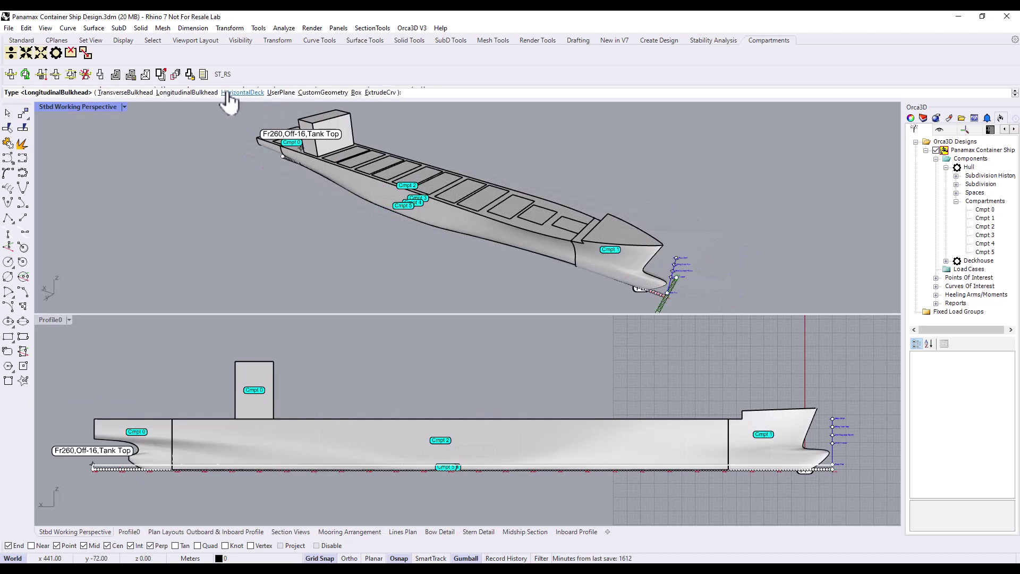
pyautogui.click(140, 92)
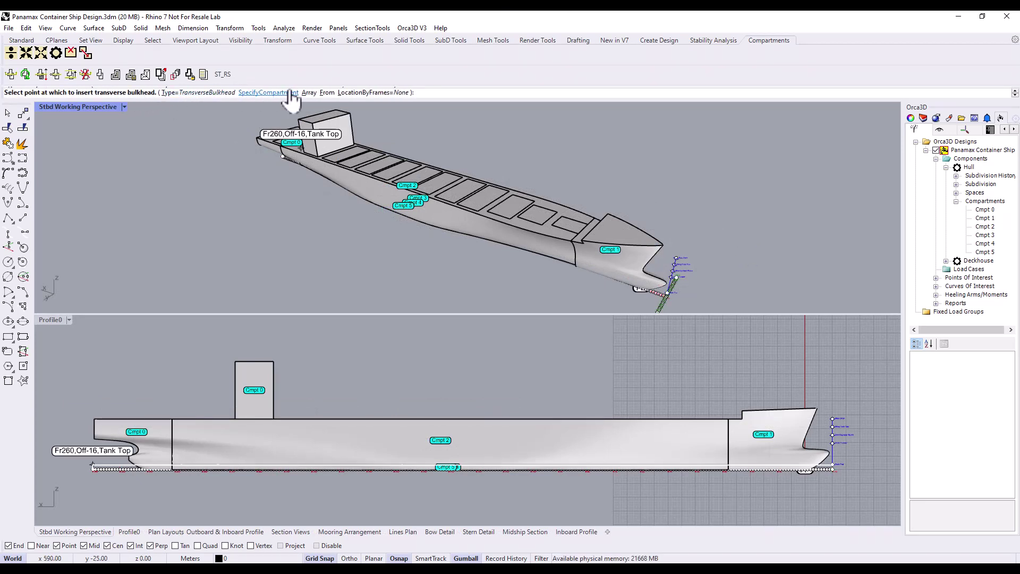
pyautogui.click(309, 93)
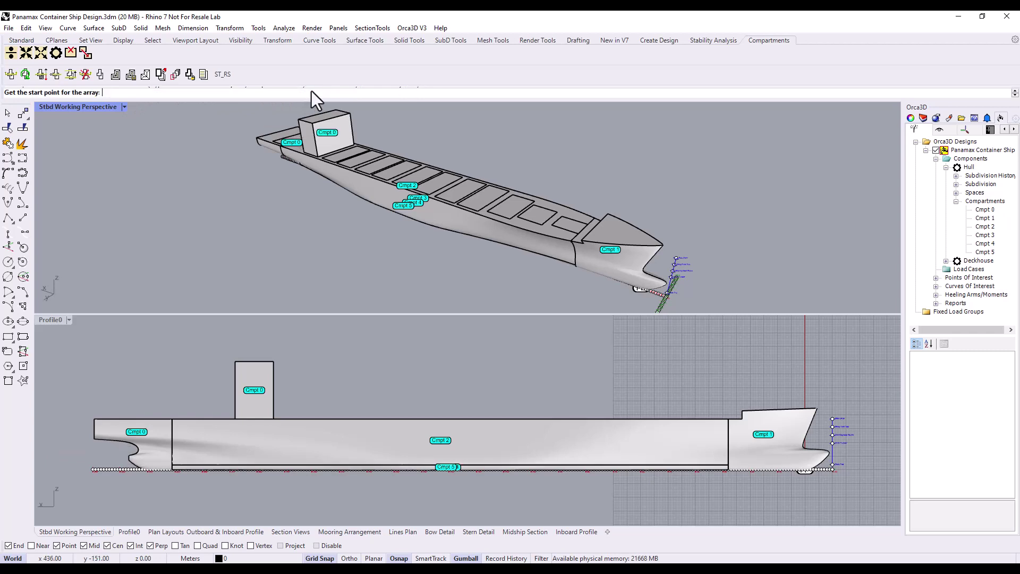
pyautogui.click(274, 419)
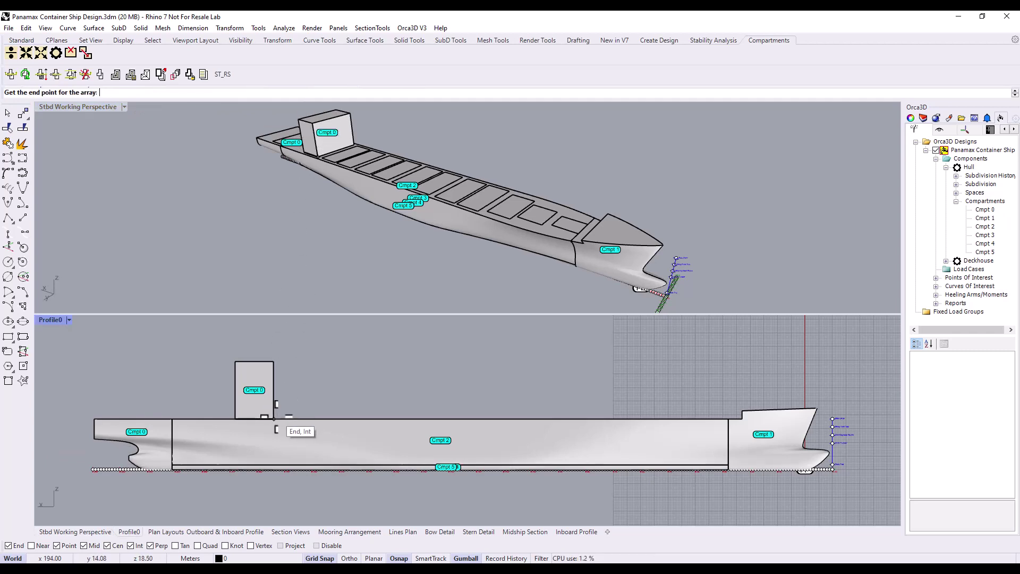
pyautogui.click(728, 419)
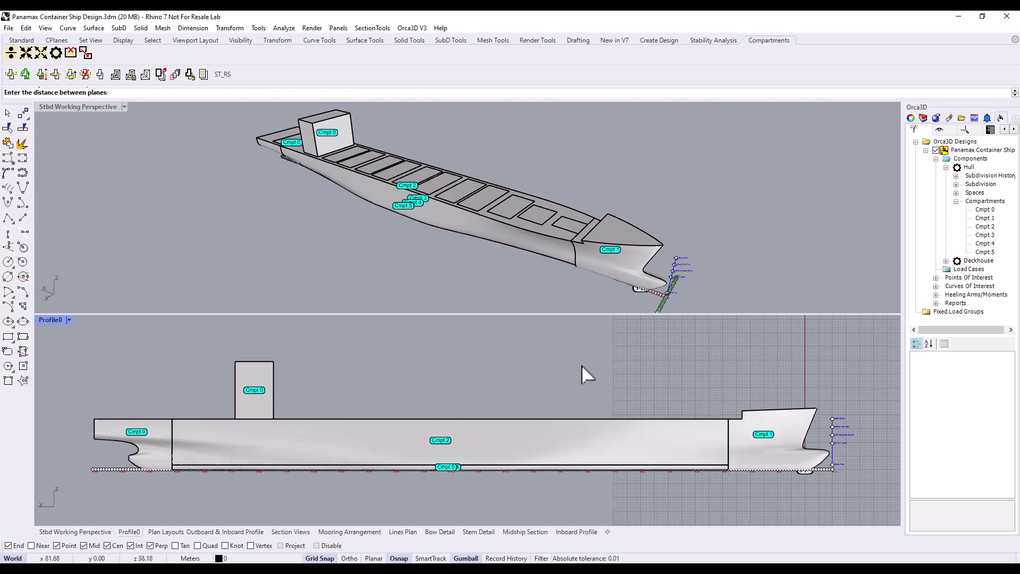
pyautogui.write('30')
pyautogui.press('Return')
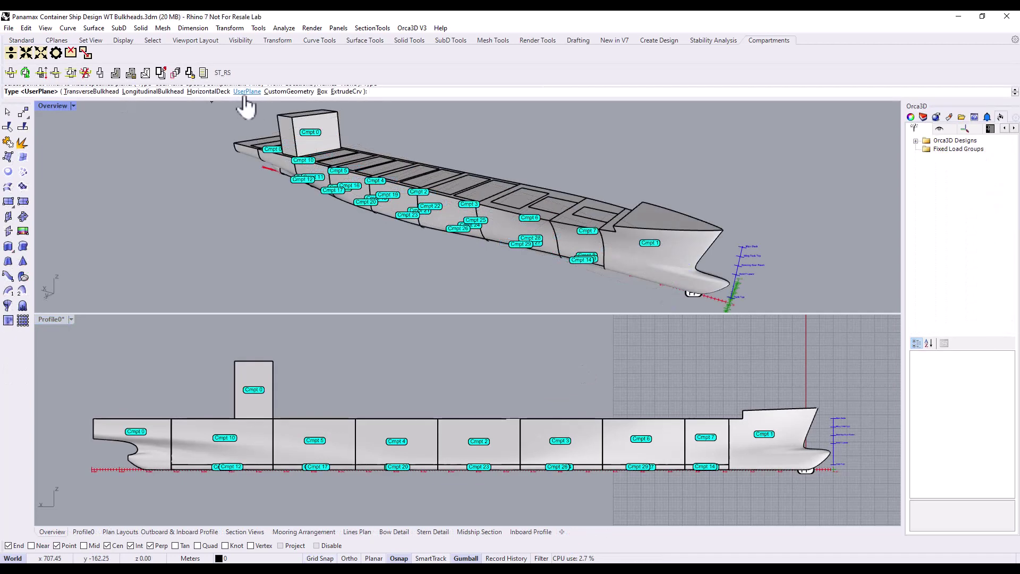
# Step: Add user planes through the cargo holds at Cmpt 6 and Cmpt 4
pyautogui.press('Return')
pyautogui.click(634, 430)
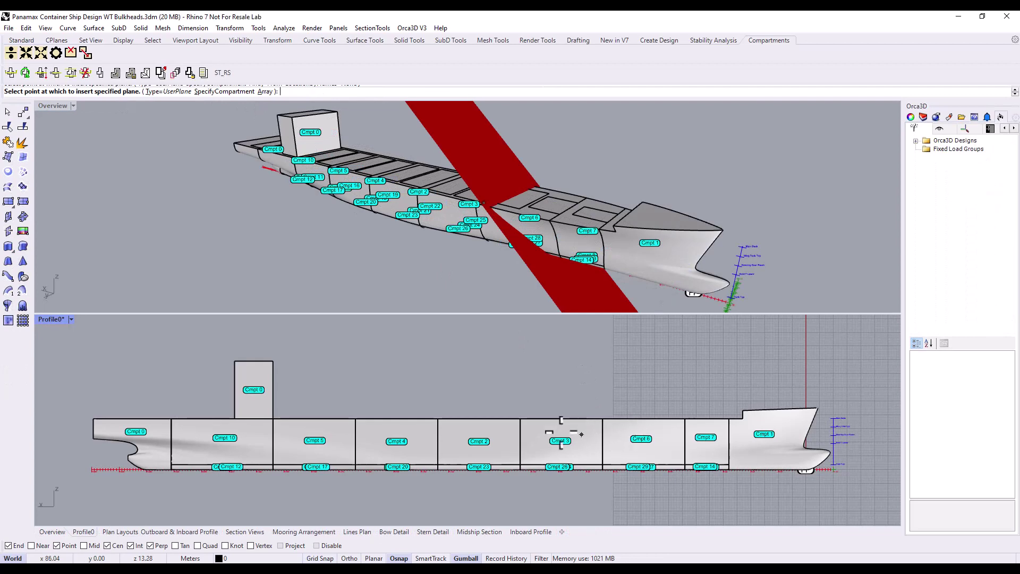
pyautogui.click(410, 432)
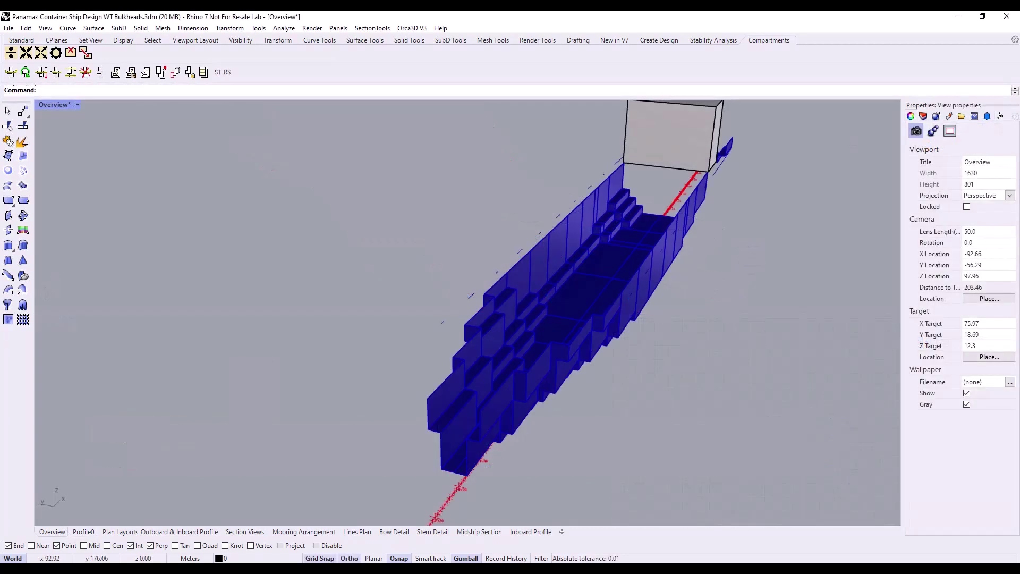
# Step: Orbit the Overview to a lower side view and show Orca3D's clipping and visibility settings
pyautogui.press('Left')
pyautogui.press('Left')
pyautogui.press('Left')
pyautogui.press('Left')
pyautogui.press('Left')
pyautogui.press('Left')
pyautogui.press('Up')
pyautogui.press('Up')
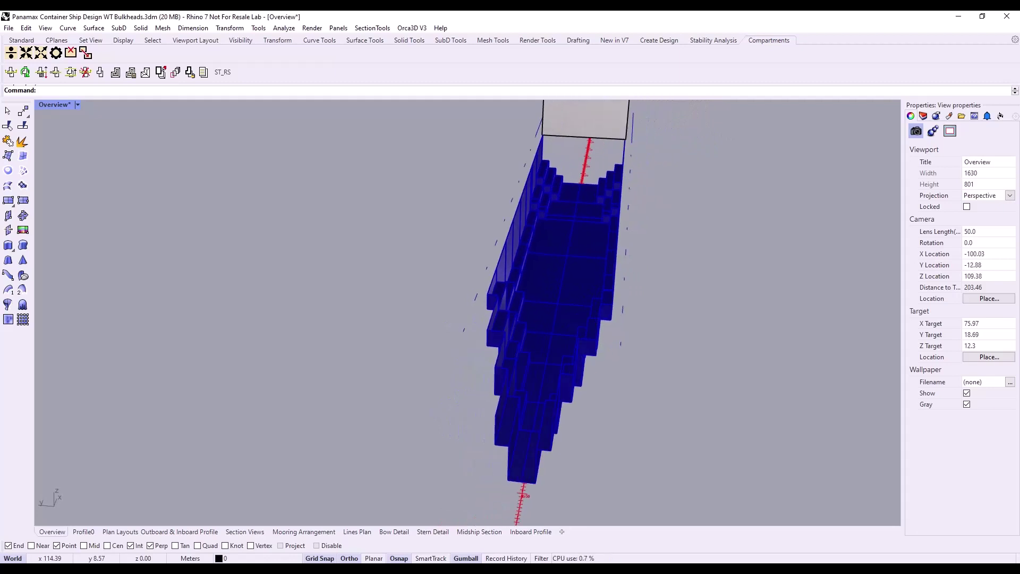
pyautogui.press('Left')
pyautogui.press('Left')
pyautogui.press('Left')
pyautogui.press('Down')
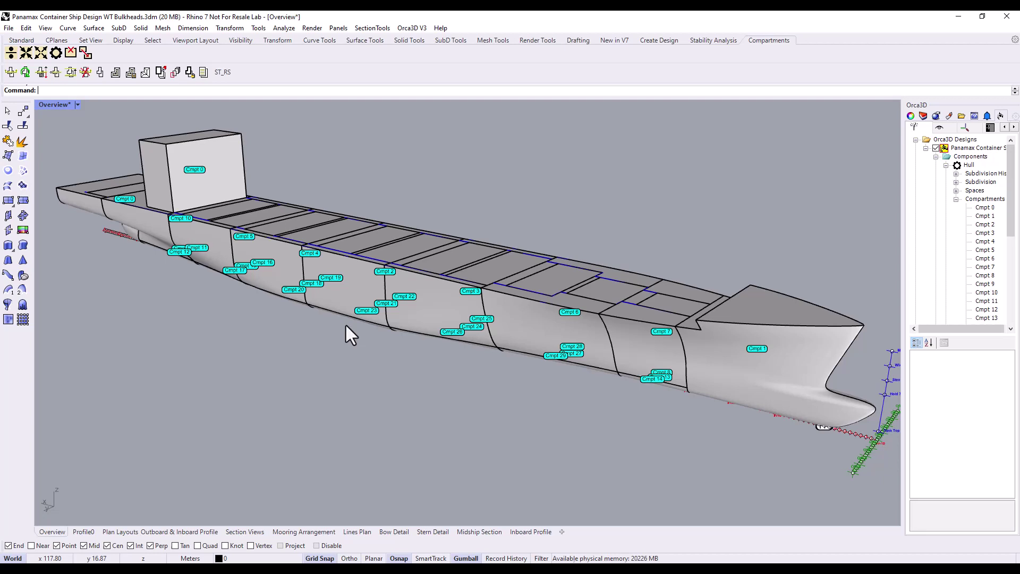
pyautogui.click(939, 127)
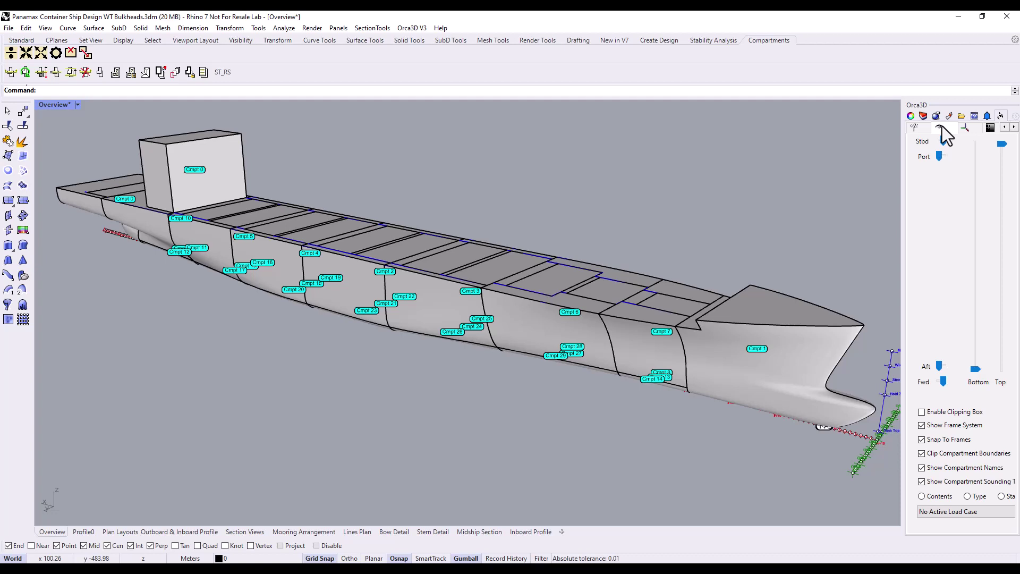
# Step: Enable the clipping box and clip away the deck plus the forward and aft holds
pyautogui.click(978, 410)
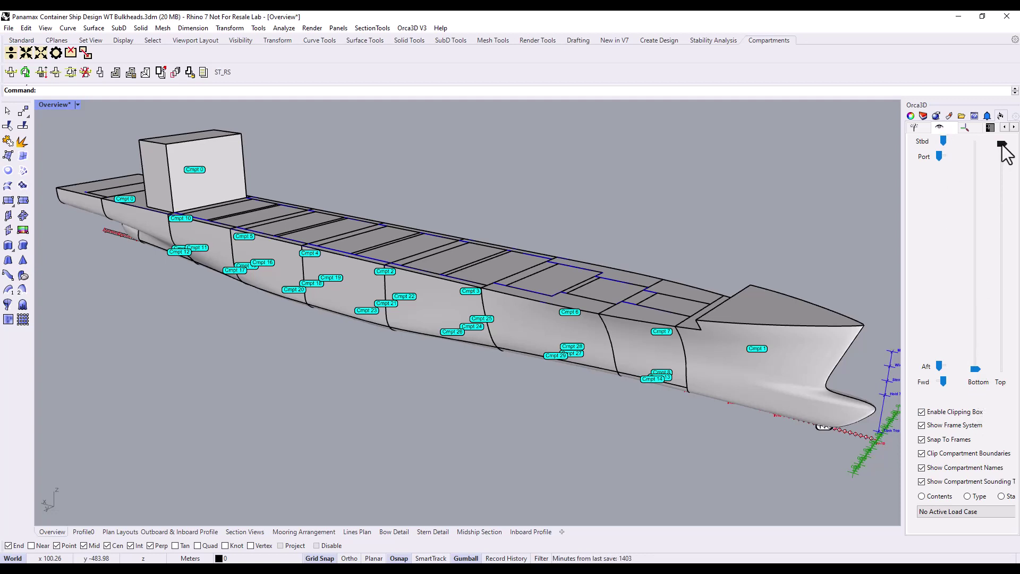
pyautogui.moveTo(1001, 143); pyautogui.dragTo(1004, 295)
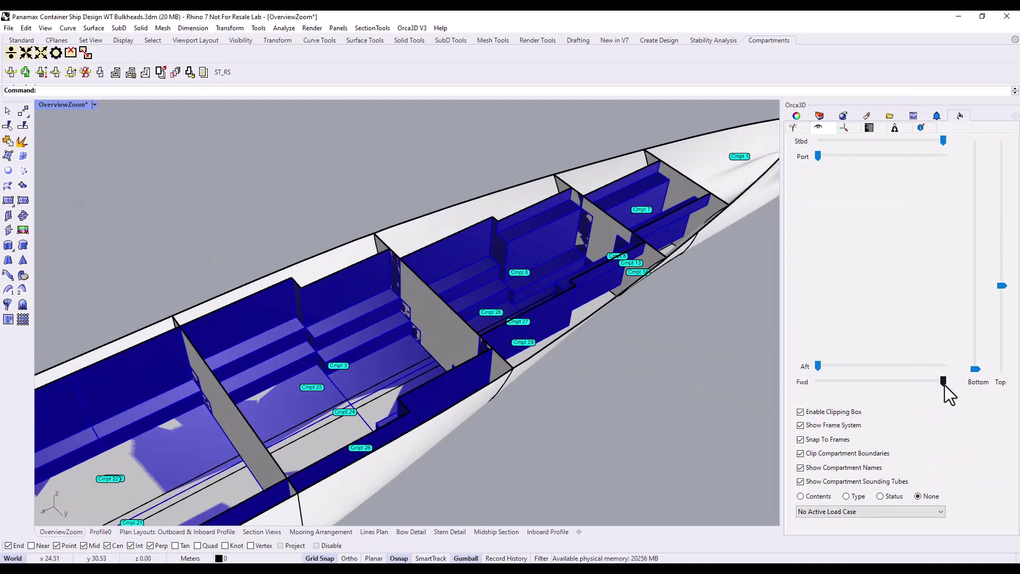
pyautogui.moveTo(944, 384); pyautogui.dragTo(906, 385)
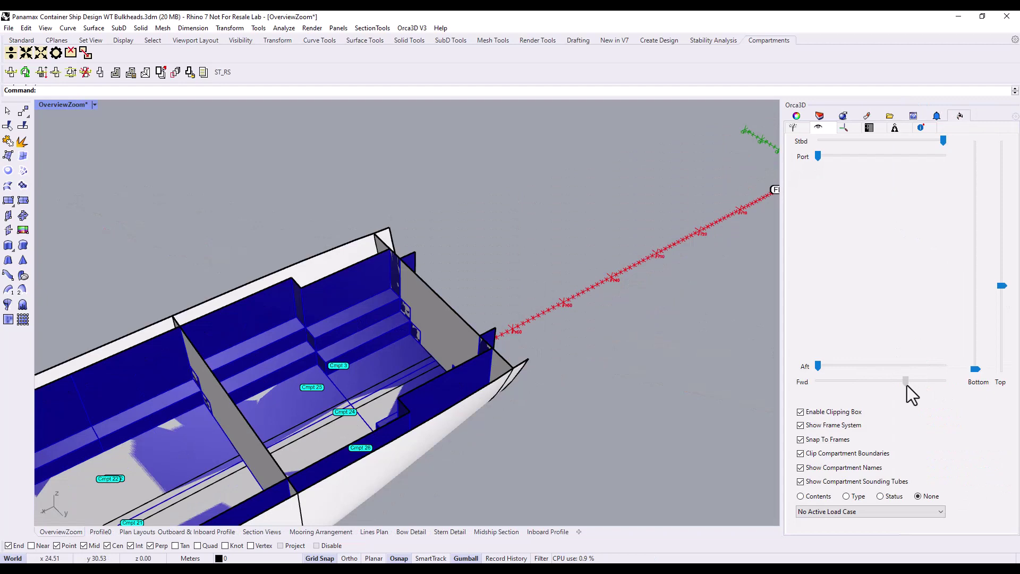
pyautogui.moveTo(818, 365); pyautogui.dragTo(891, 366)
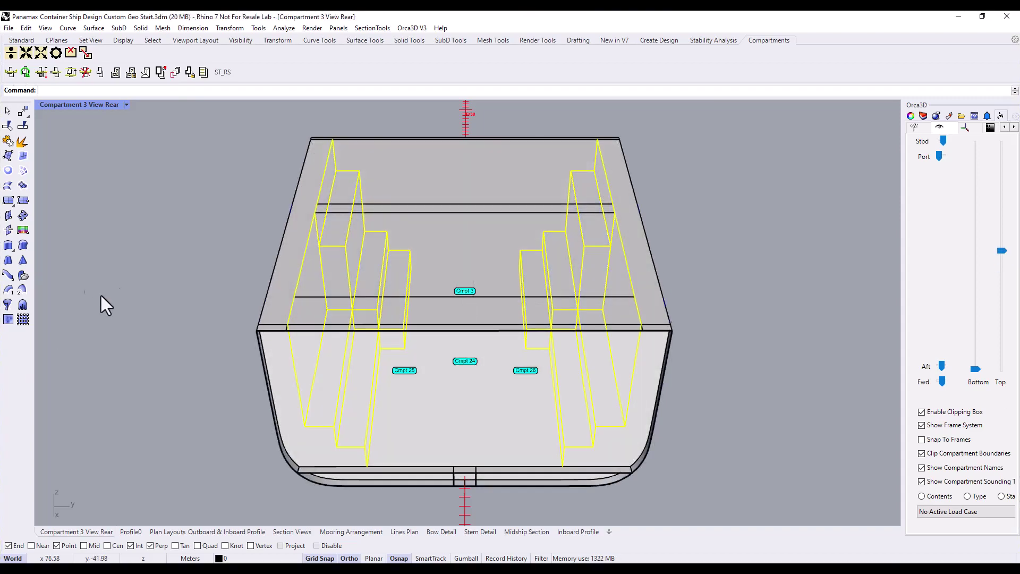
pyautogui.moveTo(101, 295)
pyautogui.mouseDown(button='right')
pyautogui.moveTo(111, 268)
pyautogui.moveTo(201, 223)
pyautogui.moveTo(446, 216)
pyautogui.moveTo(734, 302)
pyautogui.mouseUp(button='right')
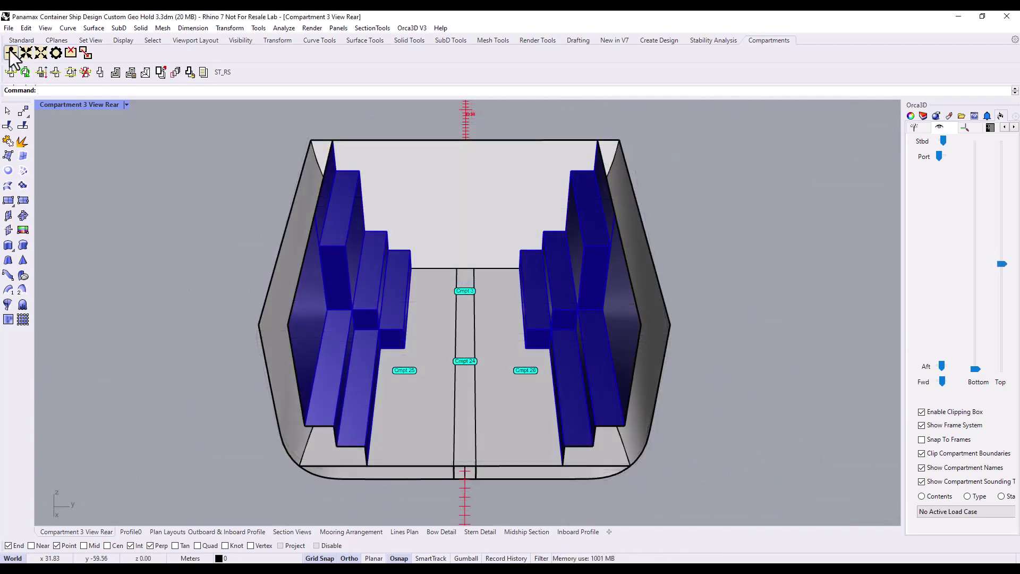
# Step: Subdivide the hull compartment with the port and starboard blue tank blocks, then check Cmpt 3's properties
pyautogui.click(12, 53)
pyautogui.click(310, 205)
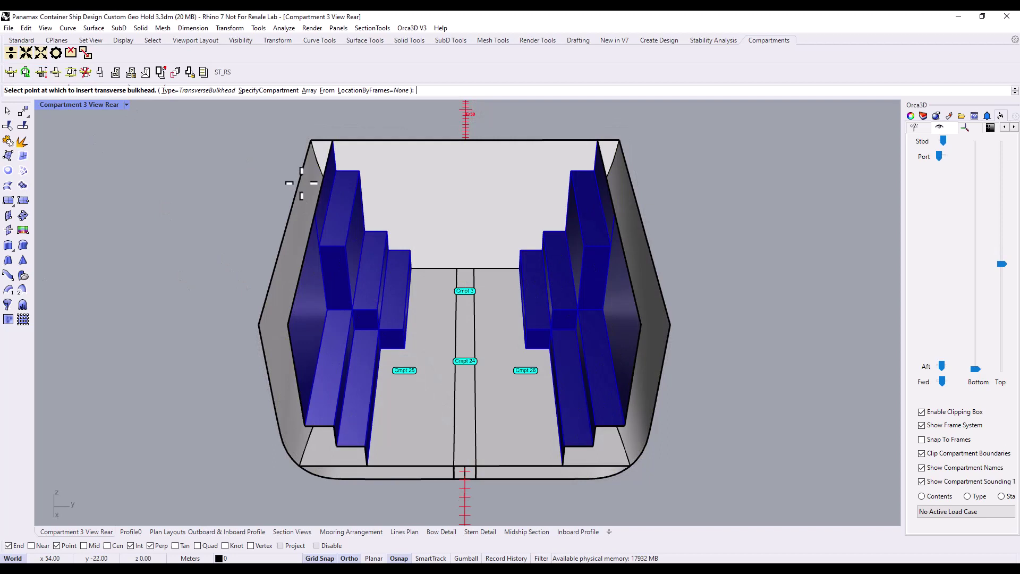
pyautogui.click(195, 90)
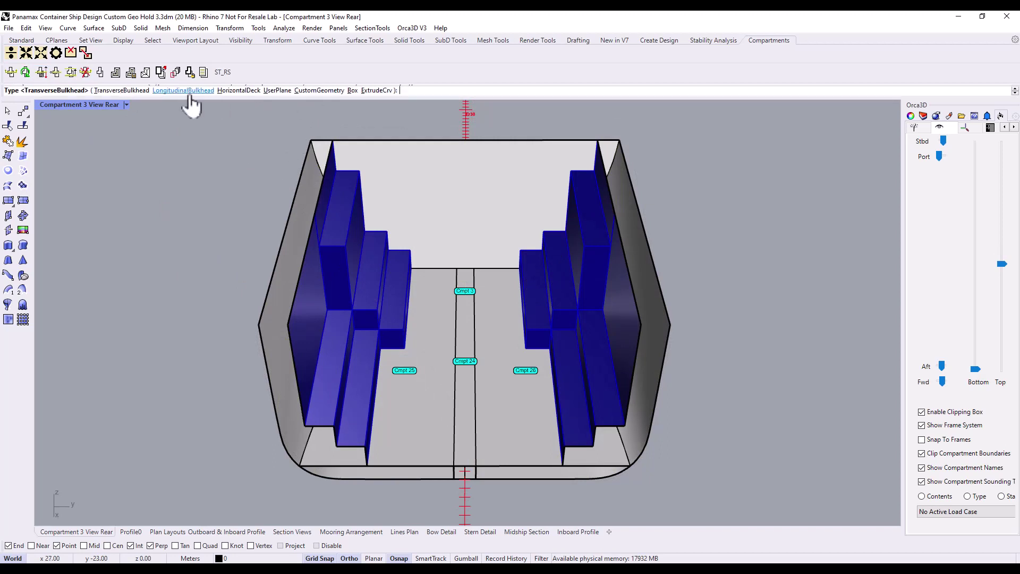
pyautogui.click(336, 91)
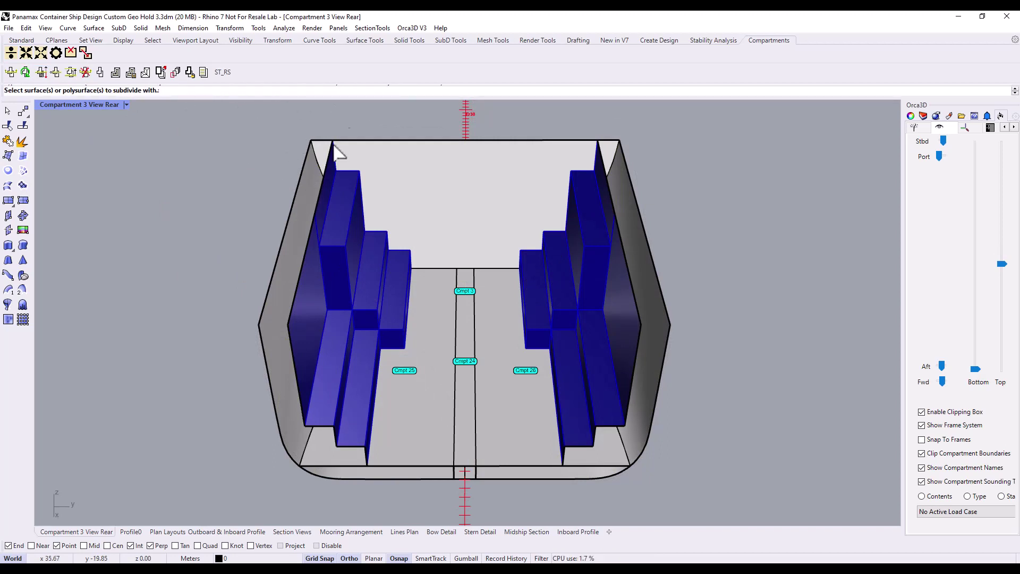
pyautogui.click(352, 267)
pyautogui.click(585, 260)
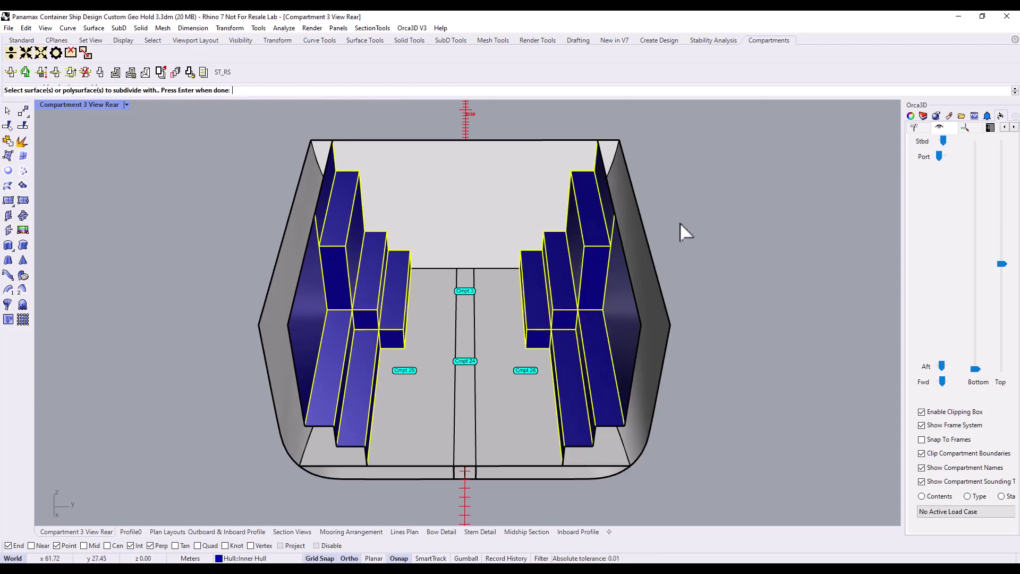
pyautogui.press('Return')
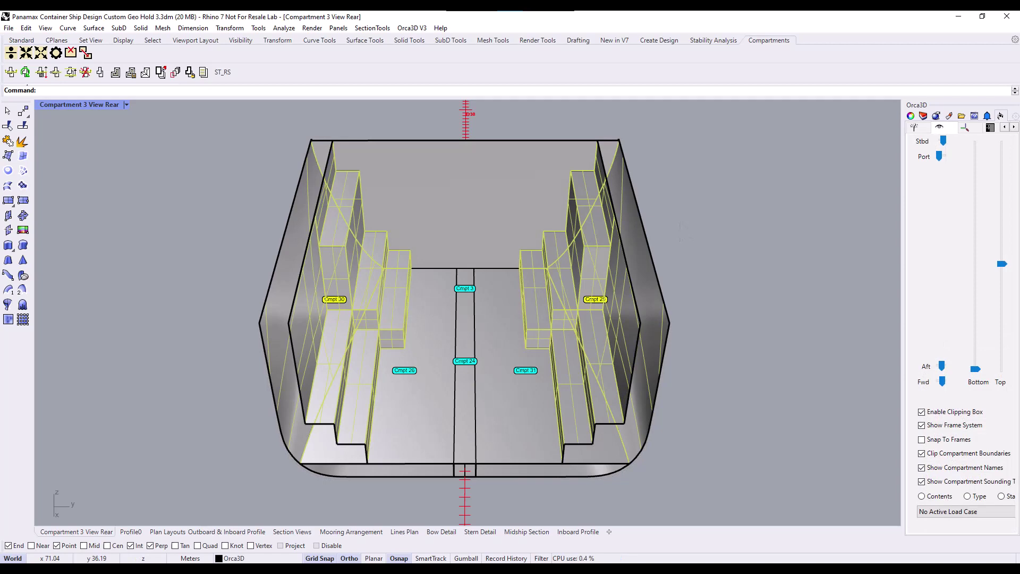
pyautogui.click(465, 288)
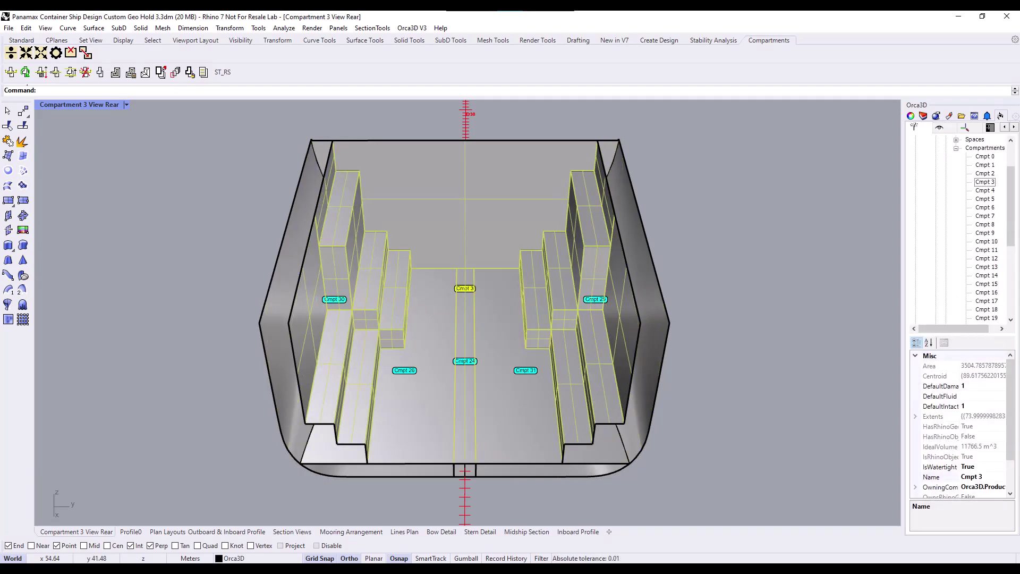
pyautogui.press('Escape')
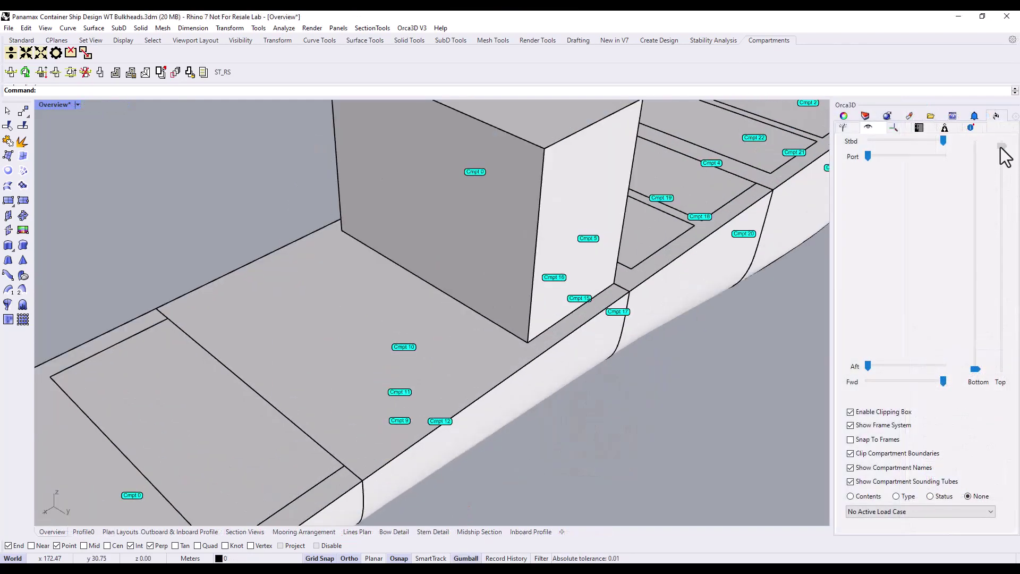
# Step: Clip the view to the forward hold by lowering the top and trimming aft and forward ends
pyautogui.moveTo(1001, 146); pyautogui.dragTo(988, 282)
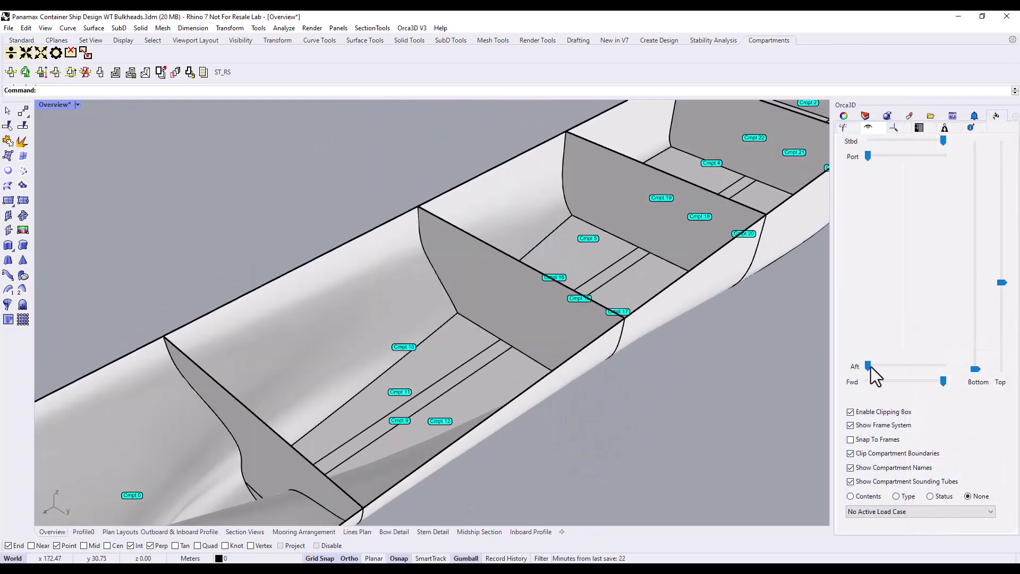
pyautogui.moveTo(871, 366); pyautogui.dragTo(880, 367)
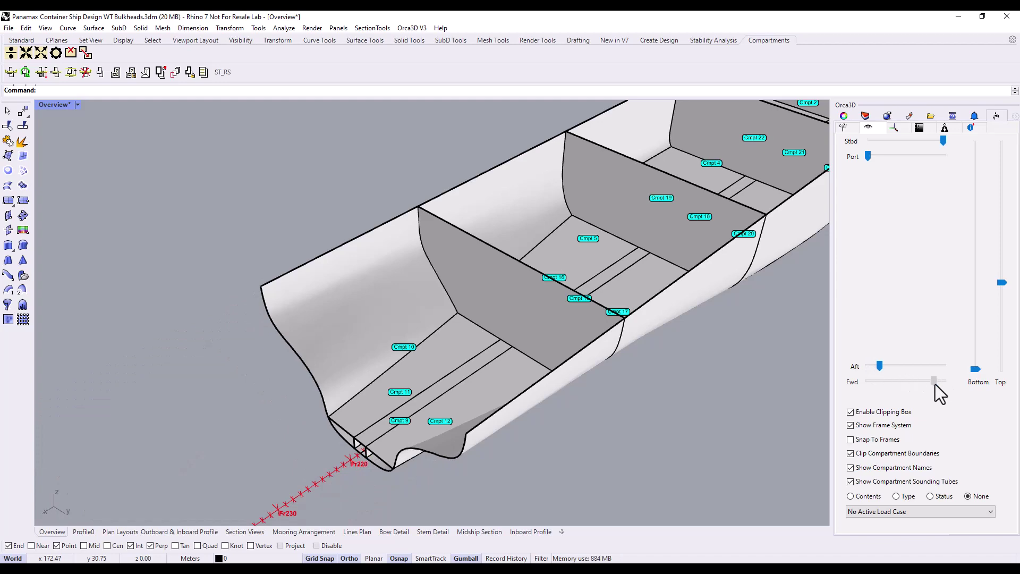
pyautogui.moveTo(934, 384); pyautogui.dragTo(888, 387)
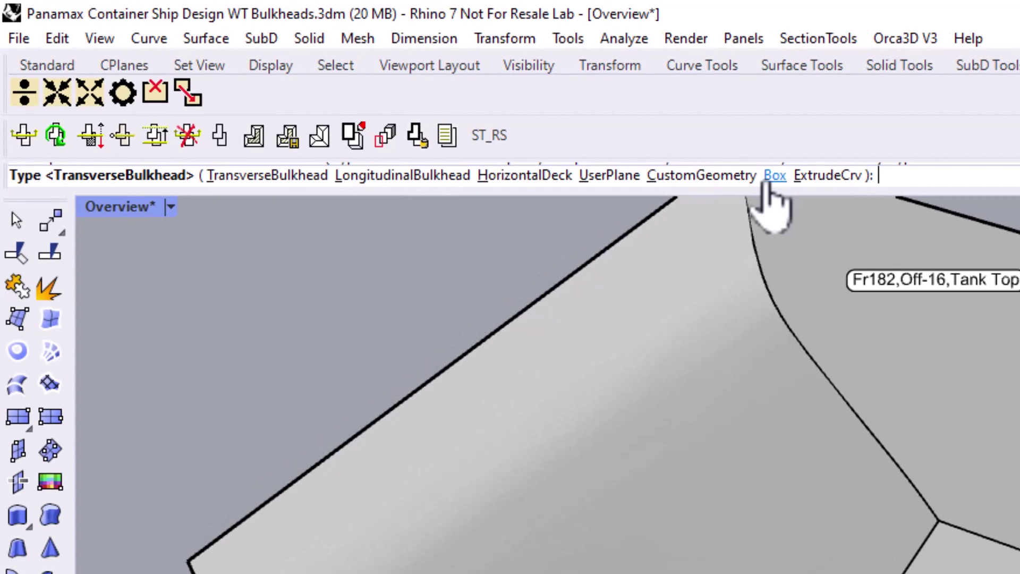
# Step: Draw a small Box compartment in the corner of the hold's tank top
pyautogui.click(769, 180)
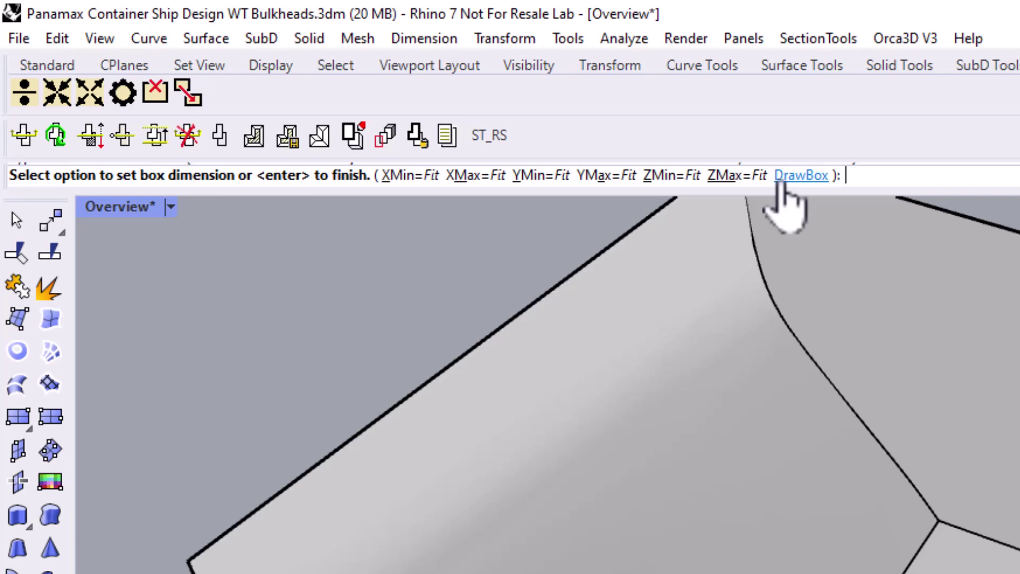
pyautogui.click(785, 178)
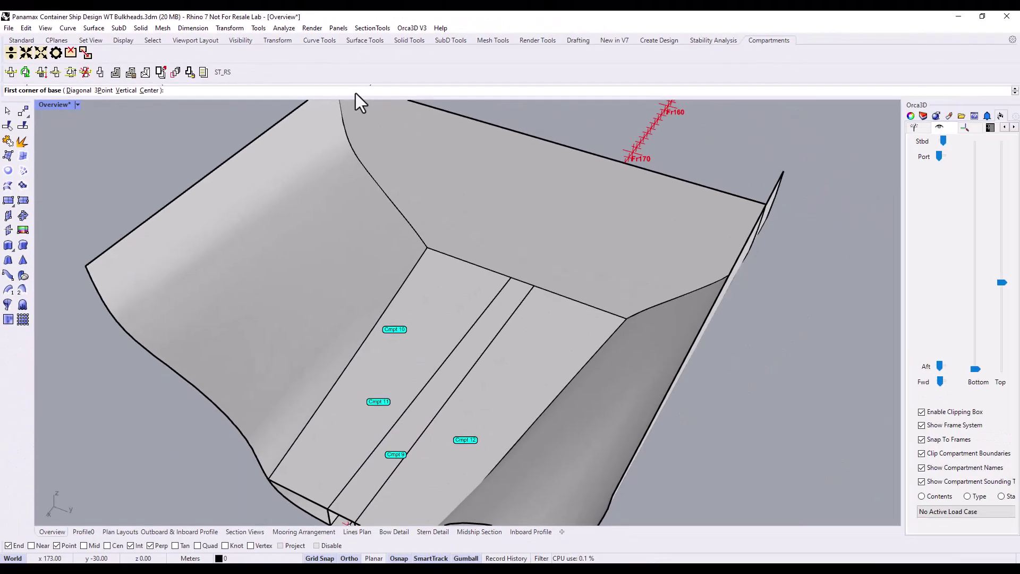
pyautogui.click(510, 277)
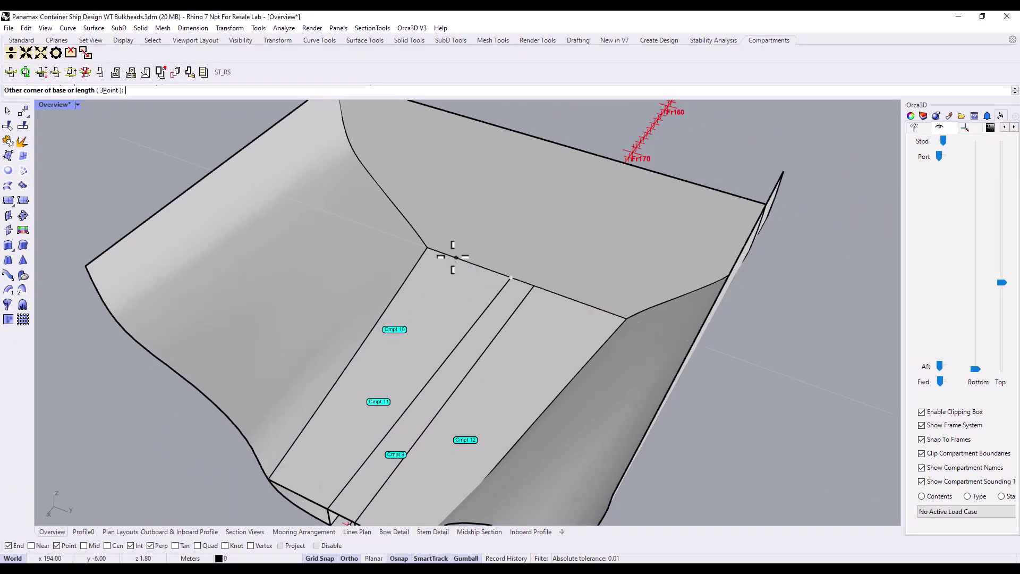
pyautogui.click(385, 260)
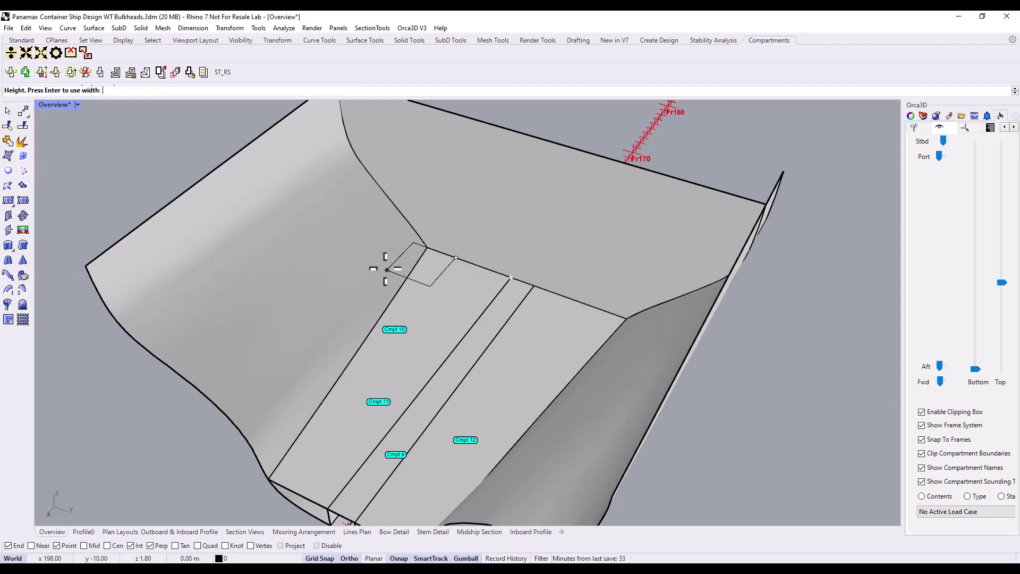
pyautogui.click(387, 264)
pyautogui.press('Return')
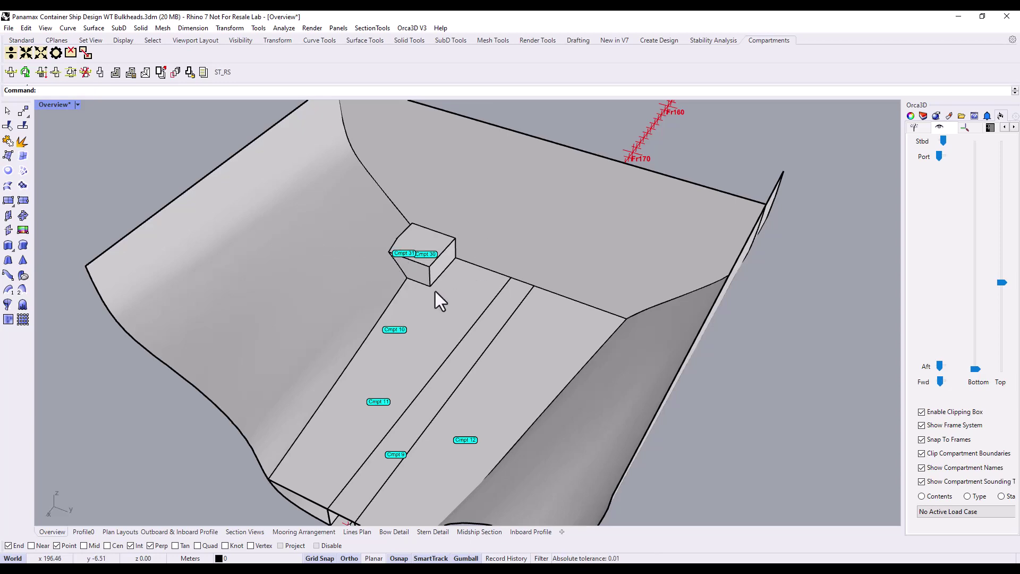
# Step: Look along the hull and select the new box compartment to check it
pyautogui.moveTo(434, 291); pyautogui.dragTo(532, 219, button='right')
pyautogui.scroll(3, 425, 269)
pyautogui.click(392, 251)
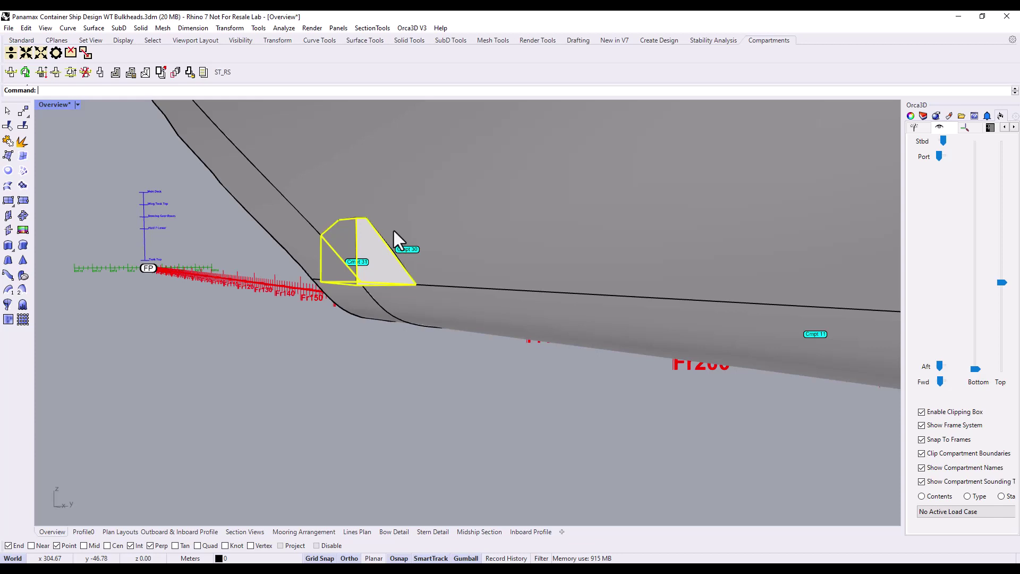
pyautogui.press('Escape')
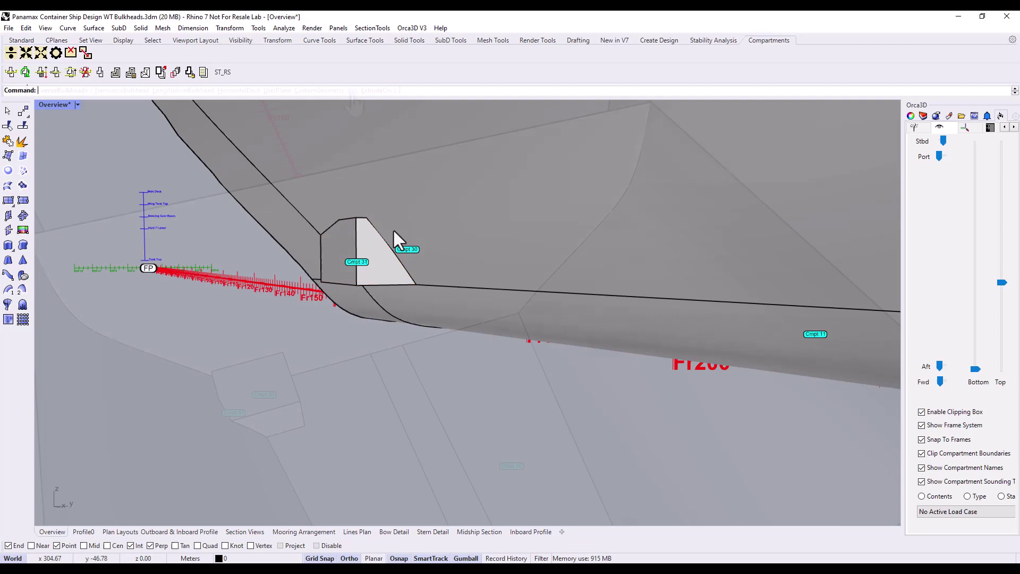
# Step: Draw a second Box compartment on the hold's other side, with YMax set to Fit the hull
pyautogui.press('Return')
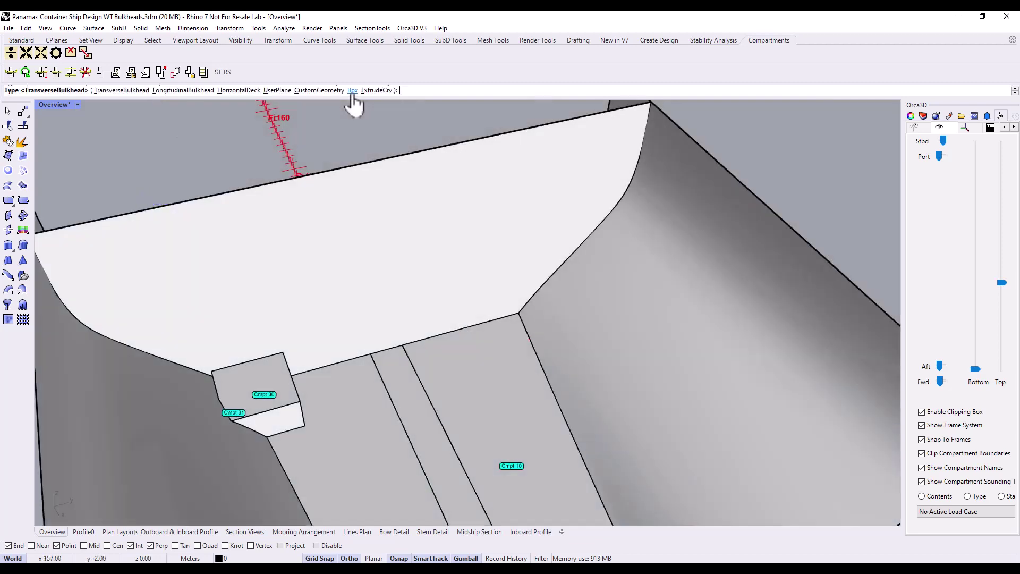
pyautogui.click(352, 91)
pyautogui.click(354, 92)
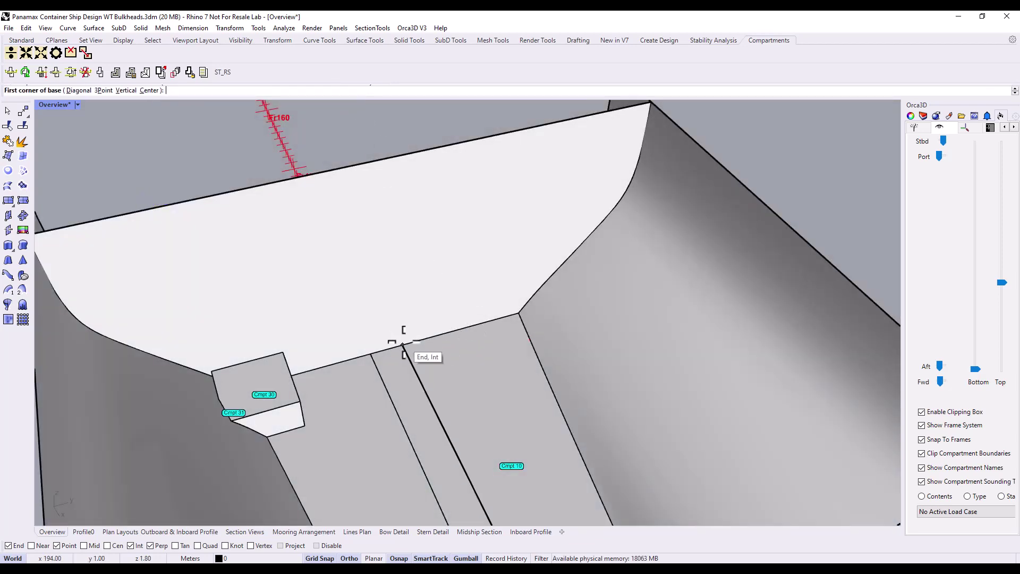
pyautogui.click(479, 323)
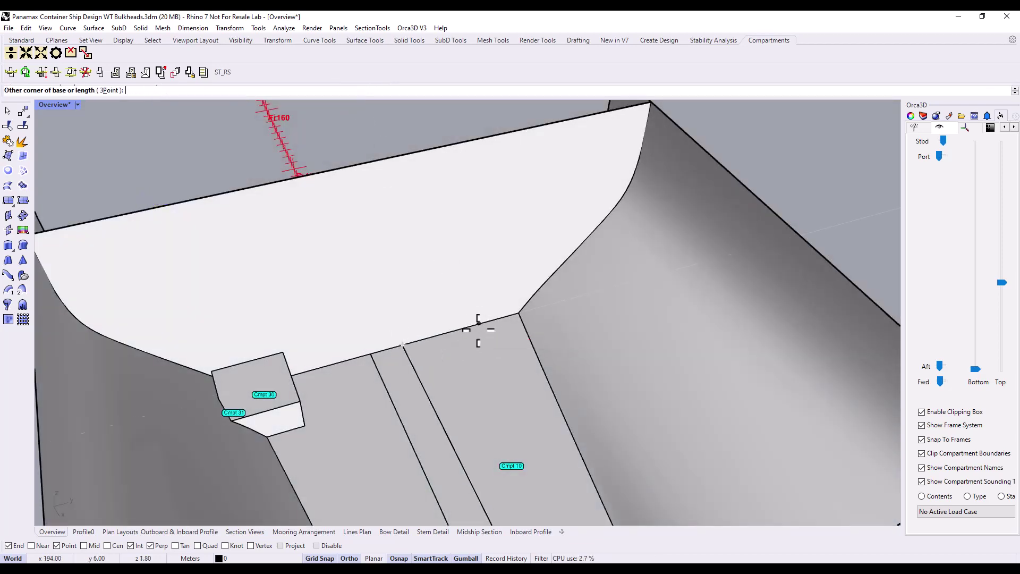
pyautogui.click(585, 348)
pyautogui.click(584, 338)
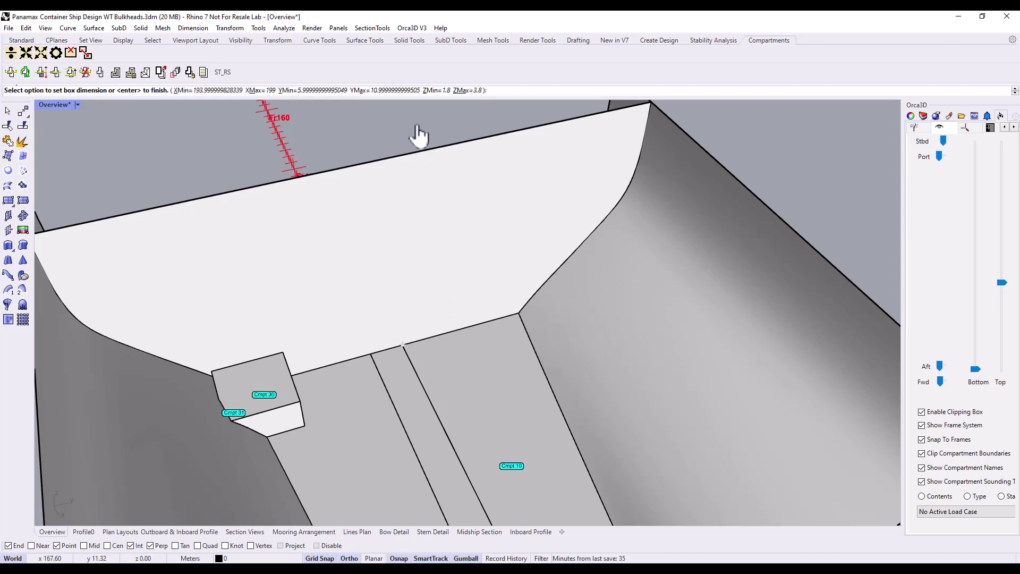
pyautogui.click(406, 95)
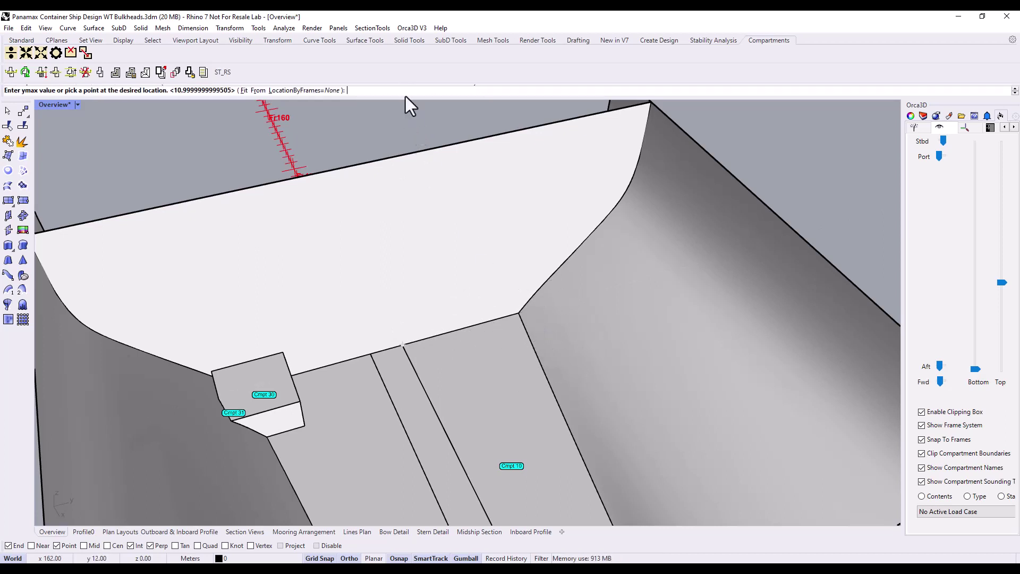
pyautogui.click(244, 91)
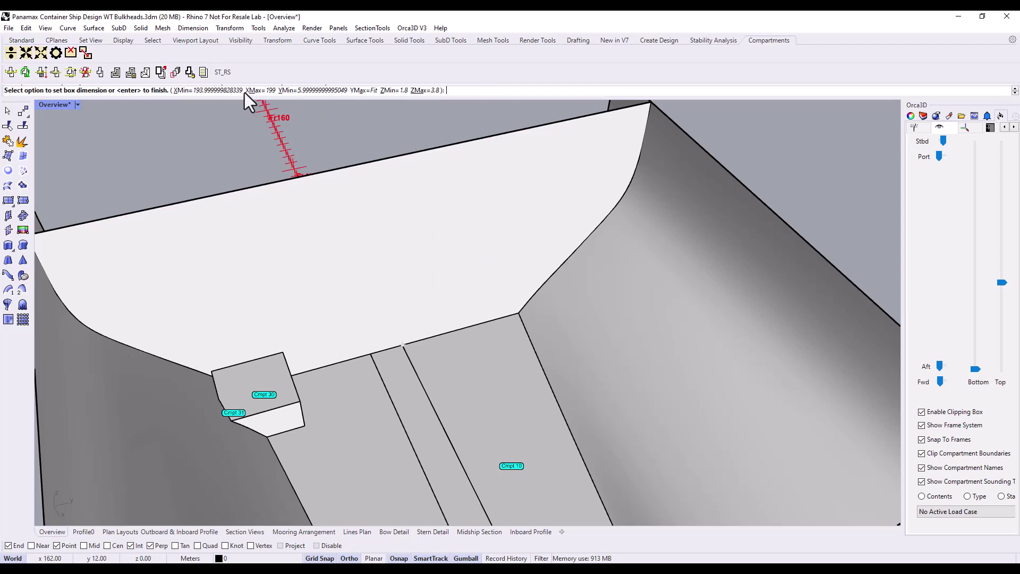
pyautogui.rightClick(734, 231)
pyautogui.moveTo(744, 291); pyautogui.dragTo(609, 159, button='right')
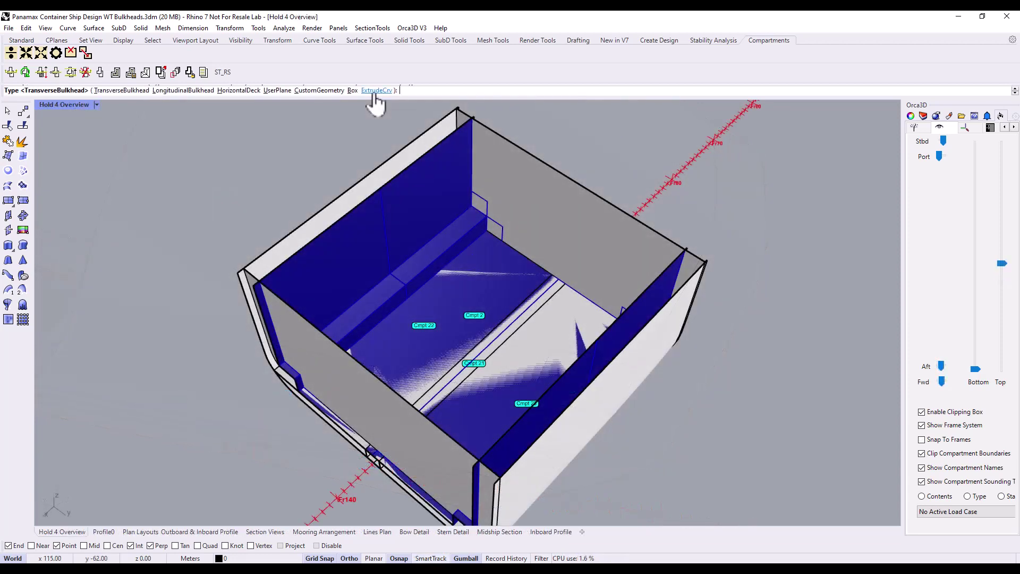
# Step: Split Hold 4 with an ExtrudeCrv boundary using a two-point Normal and a three-point stepped polyline
pyautogui.click(375, 91)
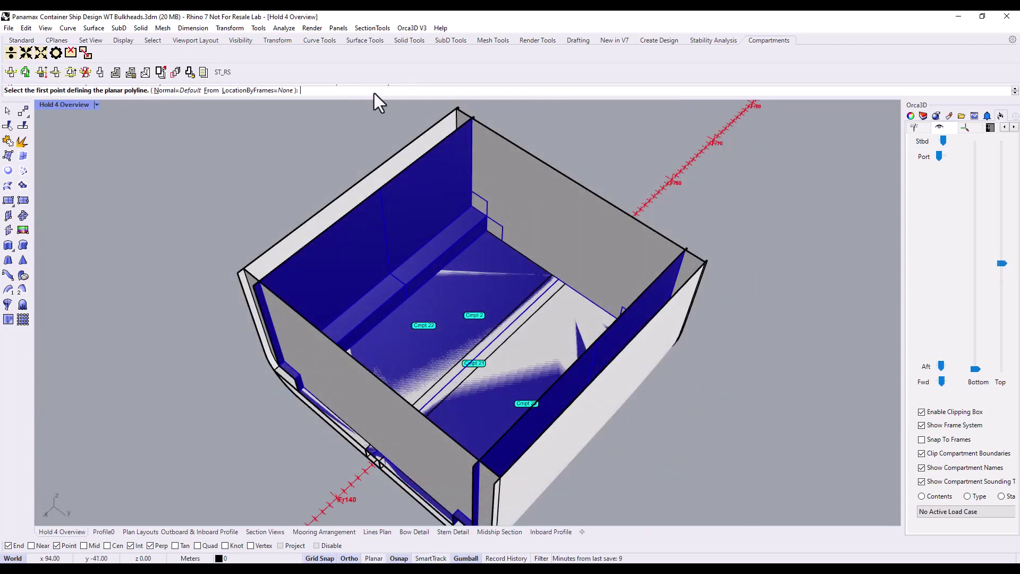
pyautogui.click(190, 91)
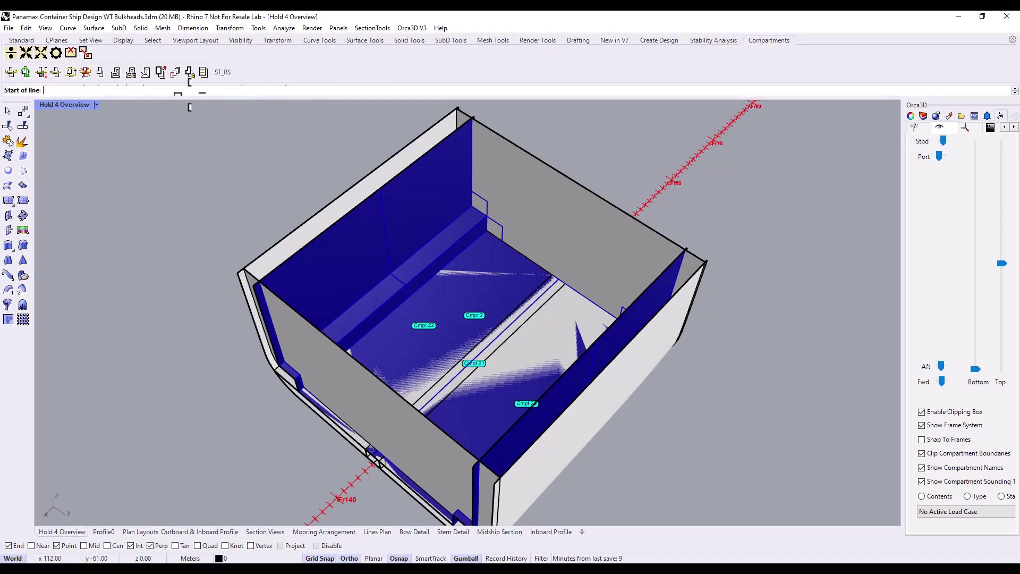
pyautogui.click(552, 276)
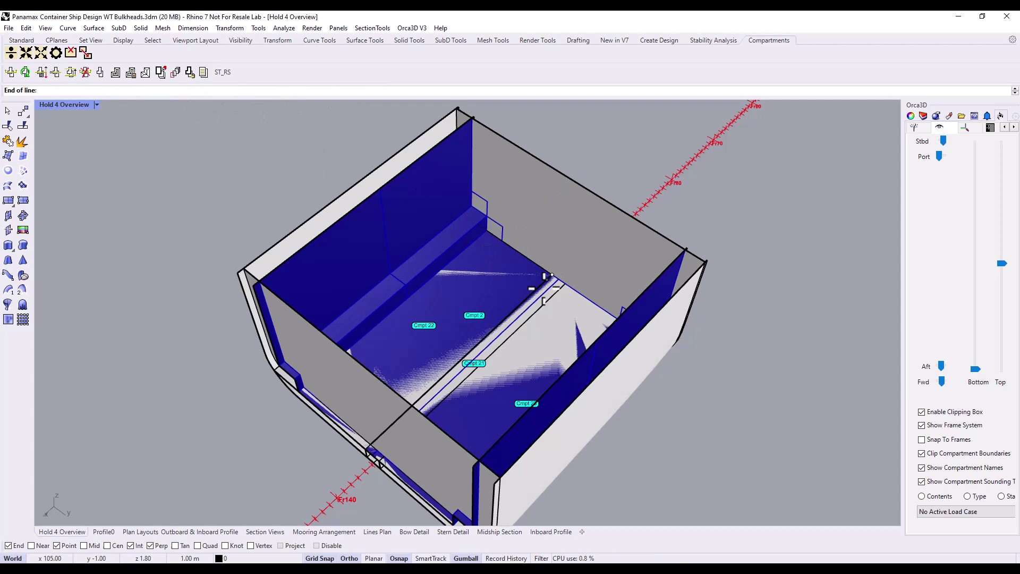
pyautogui.click(496, 315)
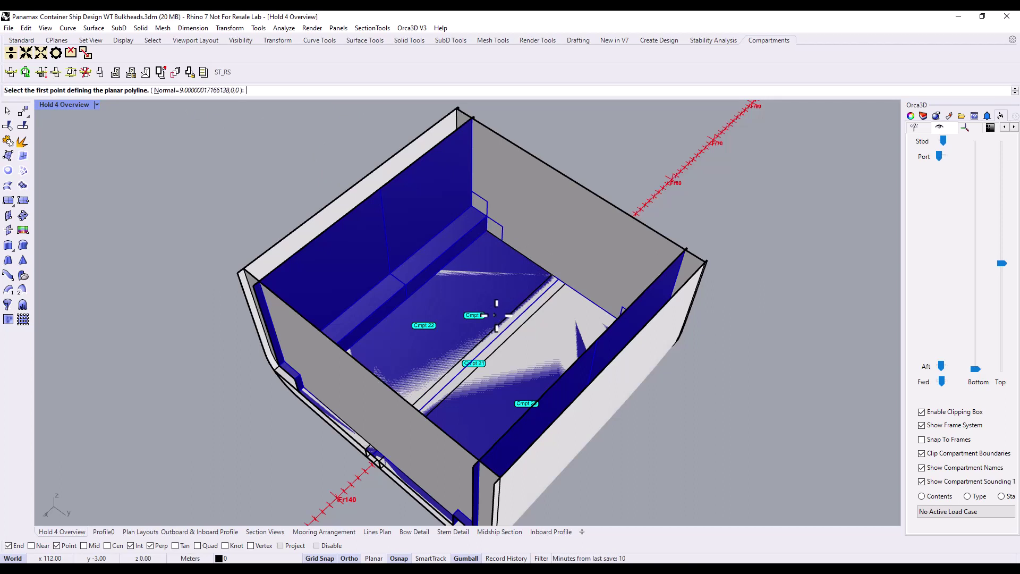
pyautogui.click(547, 277)
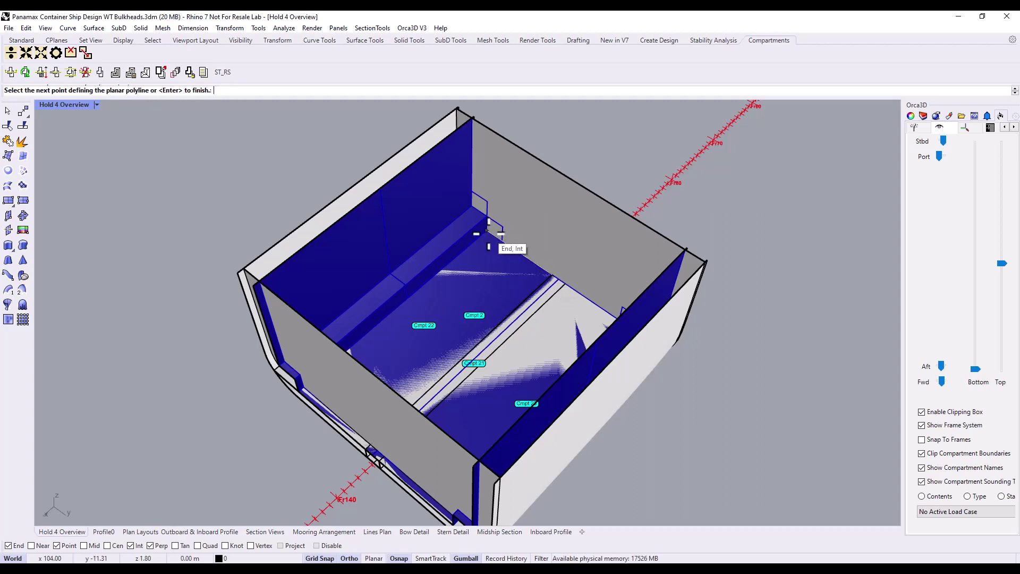
pyautogui.click(472, 206)
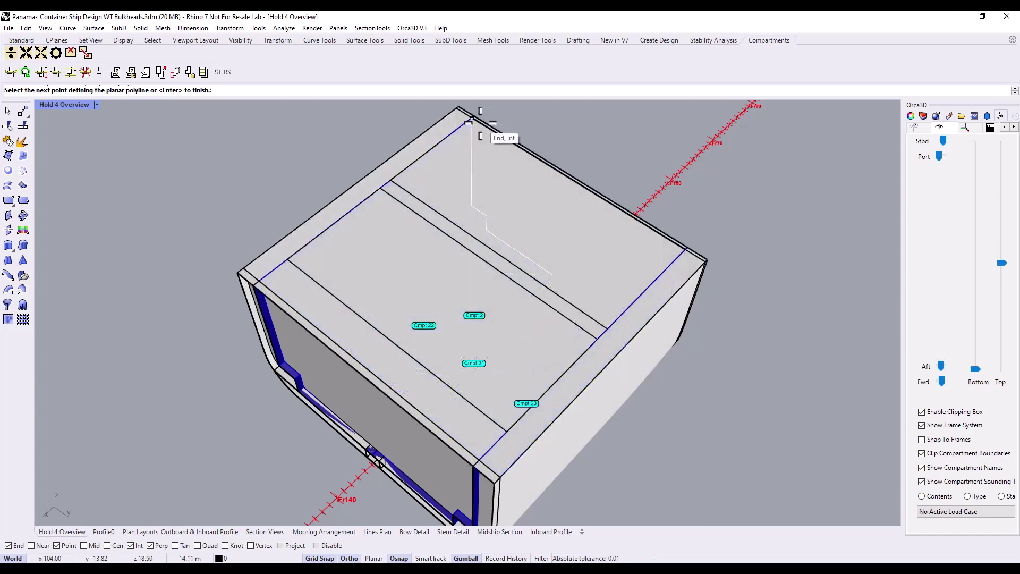
pyautogui.click(471, 117)
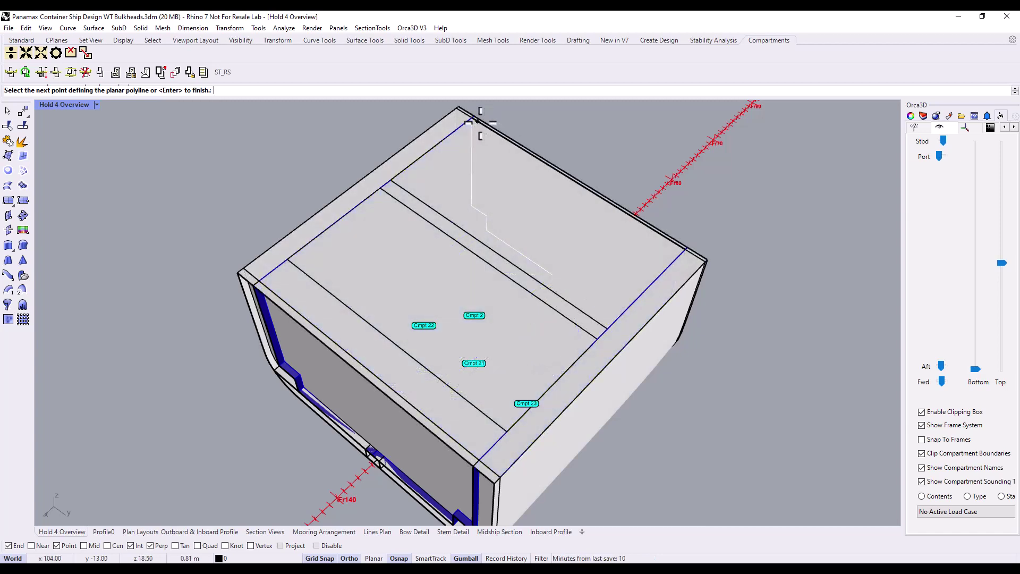
pyautogui.press('Return')
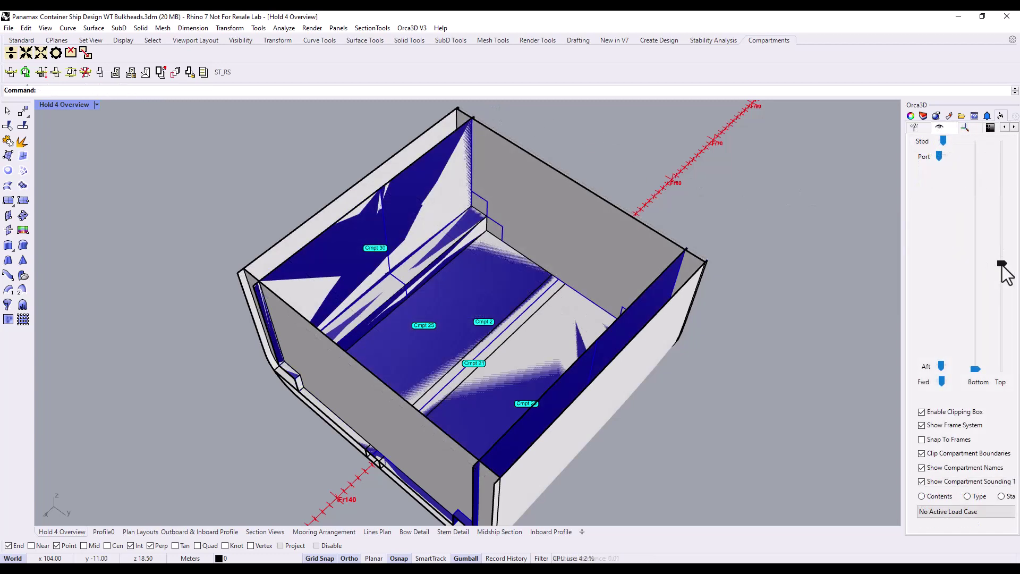
# Step: Widen the forward clipping and orbit to reveal neighbouring holds and their compartments
pyautogui.moveTo(945, 372); pyautogui.dragTo(944, 381)
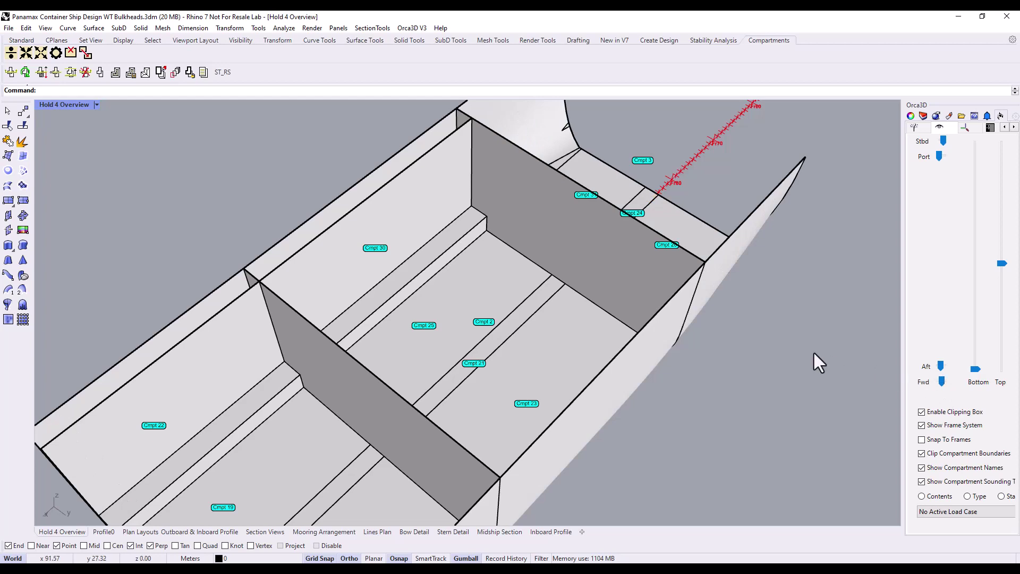
pyautogui.moveTo(814, 352); pyautogui.dragTo(692, 337, button='right')
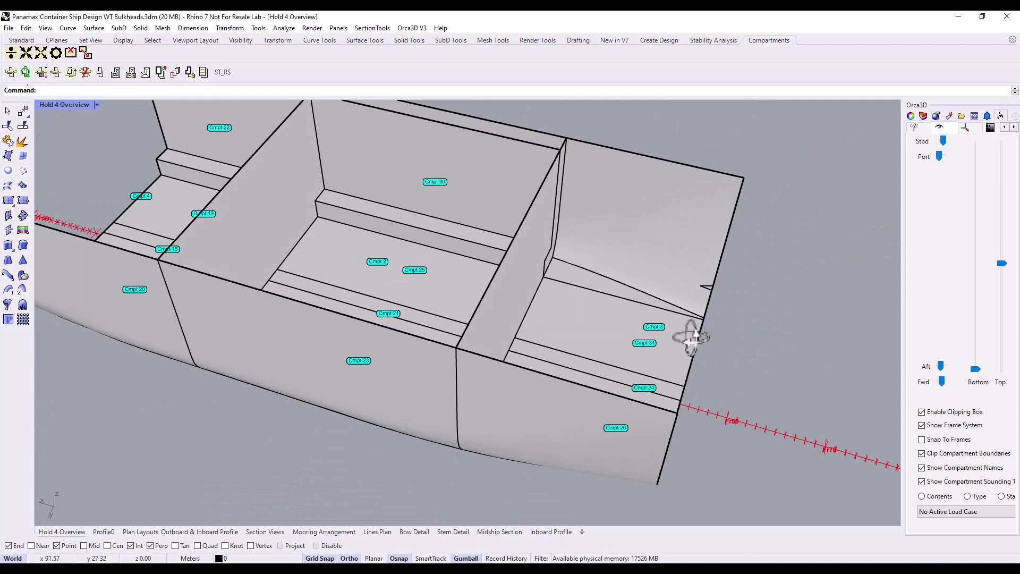